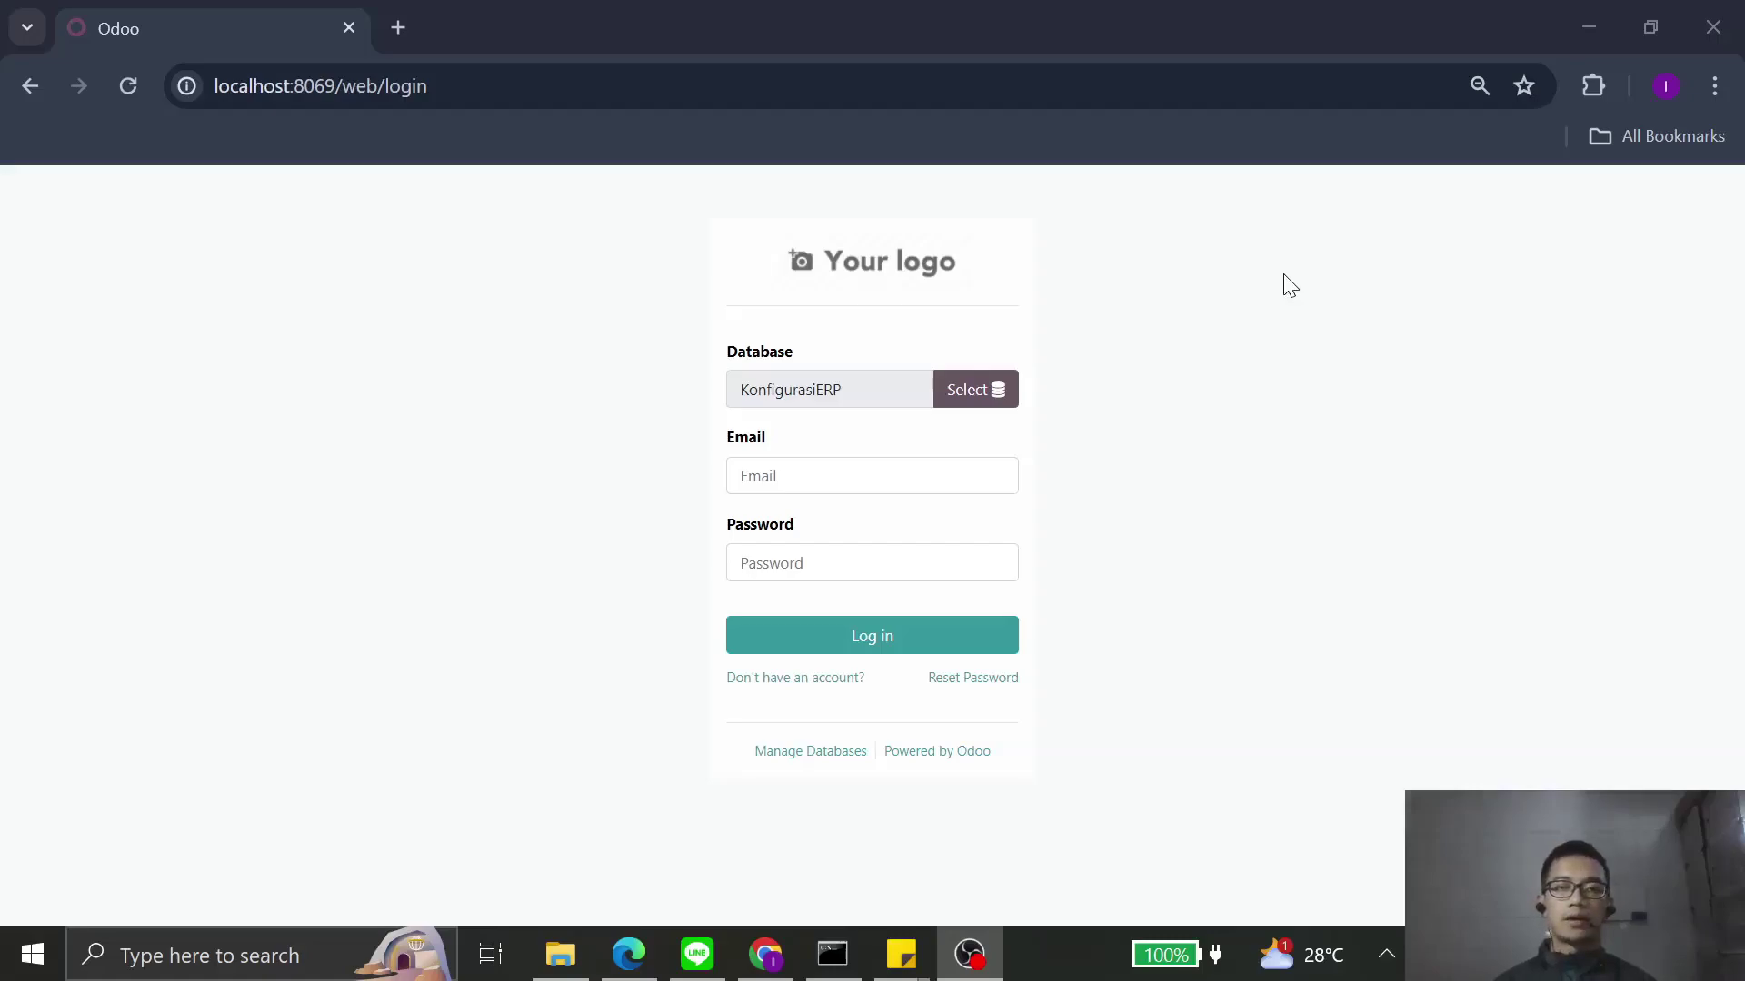
# Step: Read through the note describing the data import order, then return to the browser
pyautogui.moveTo(900, 954)
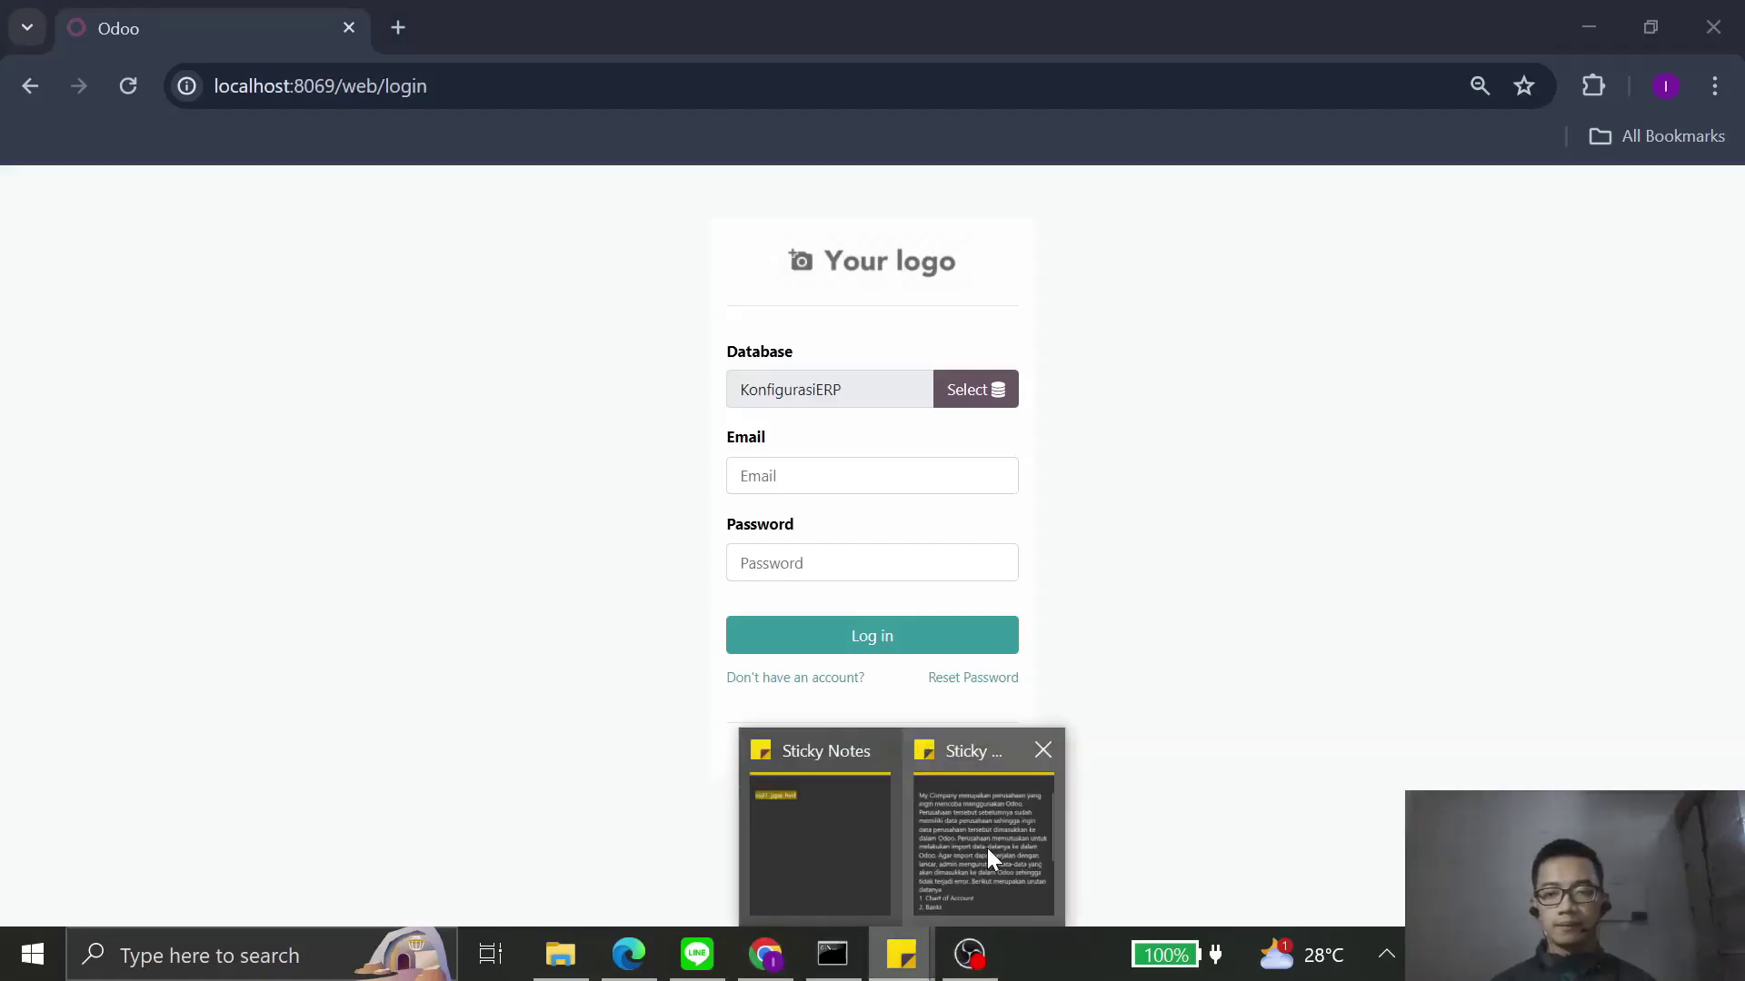
pyautogui.click(986, 848)
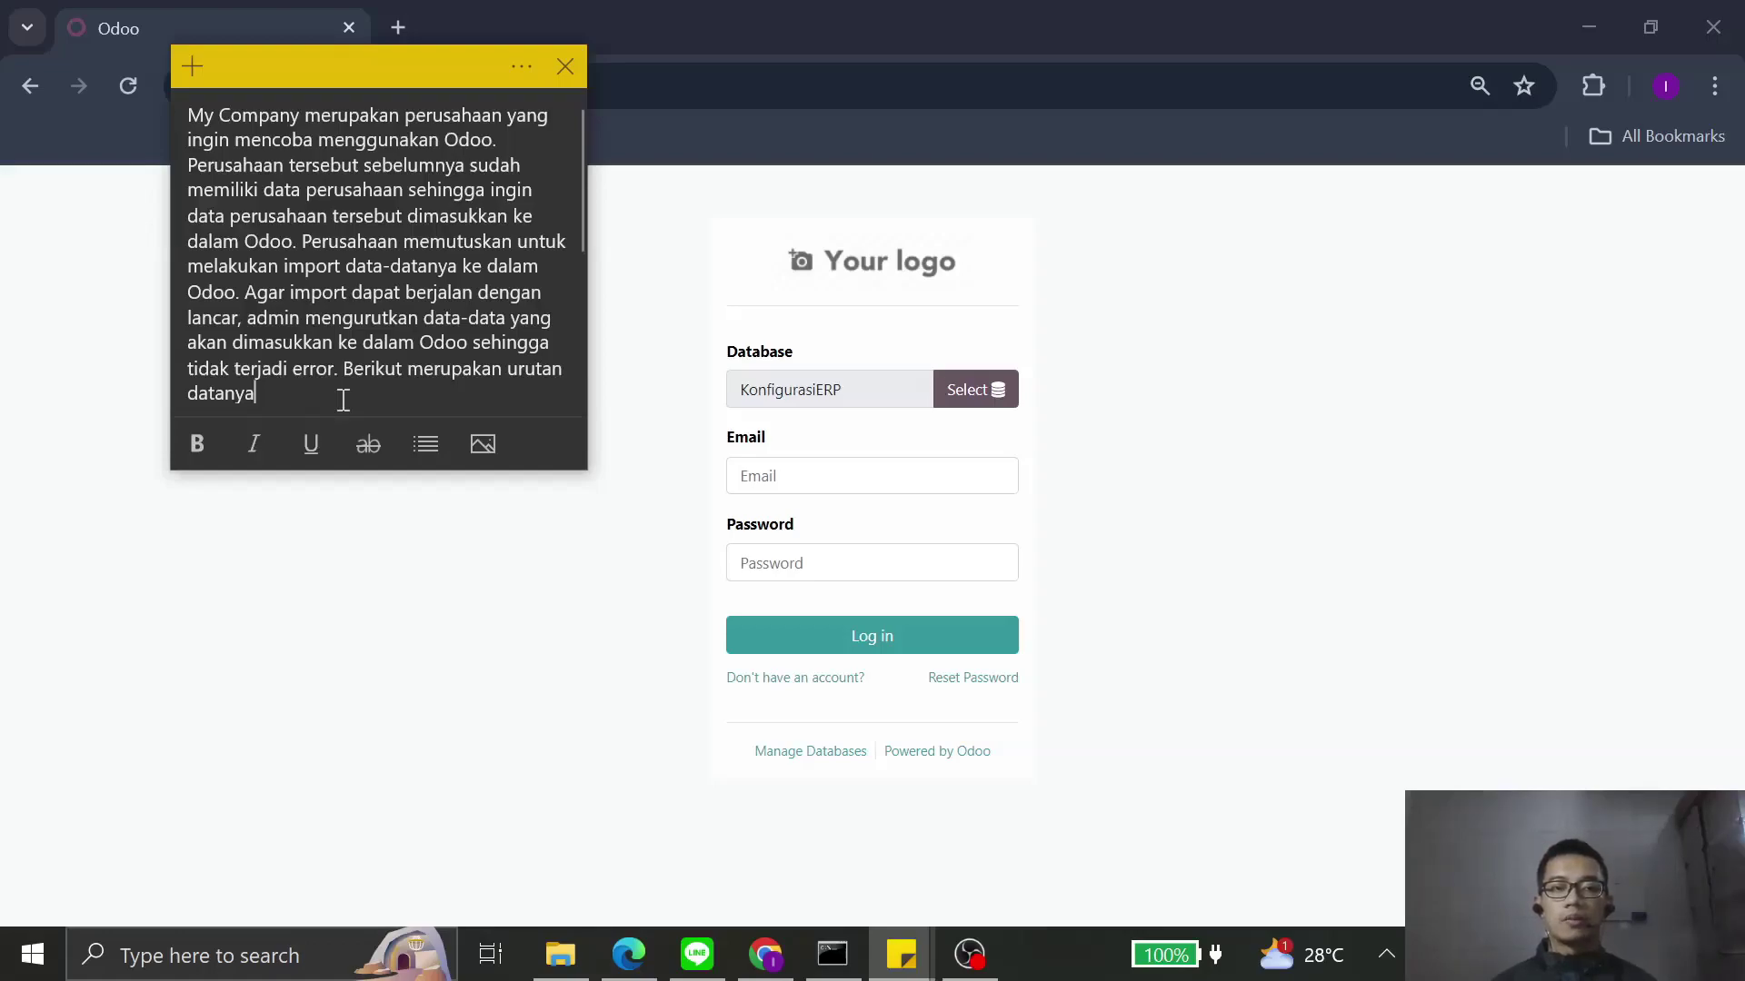
pyautogui.scroll(-5, 358, 338)
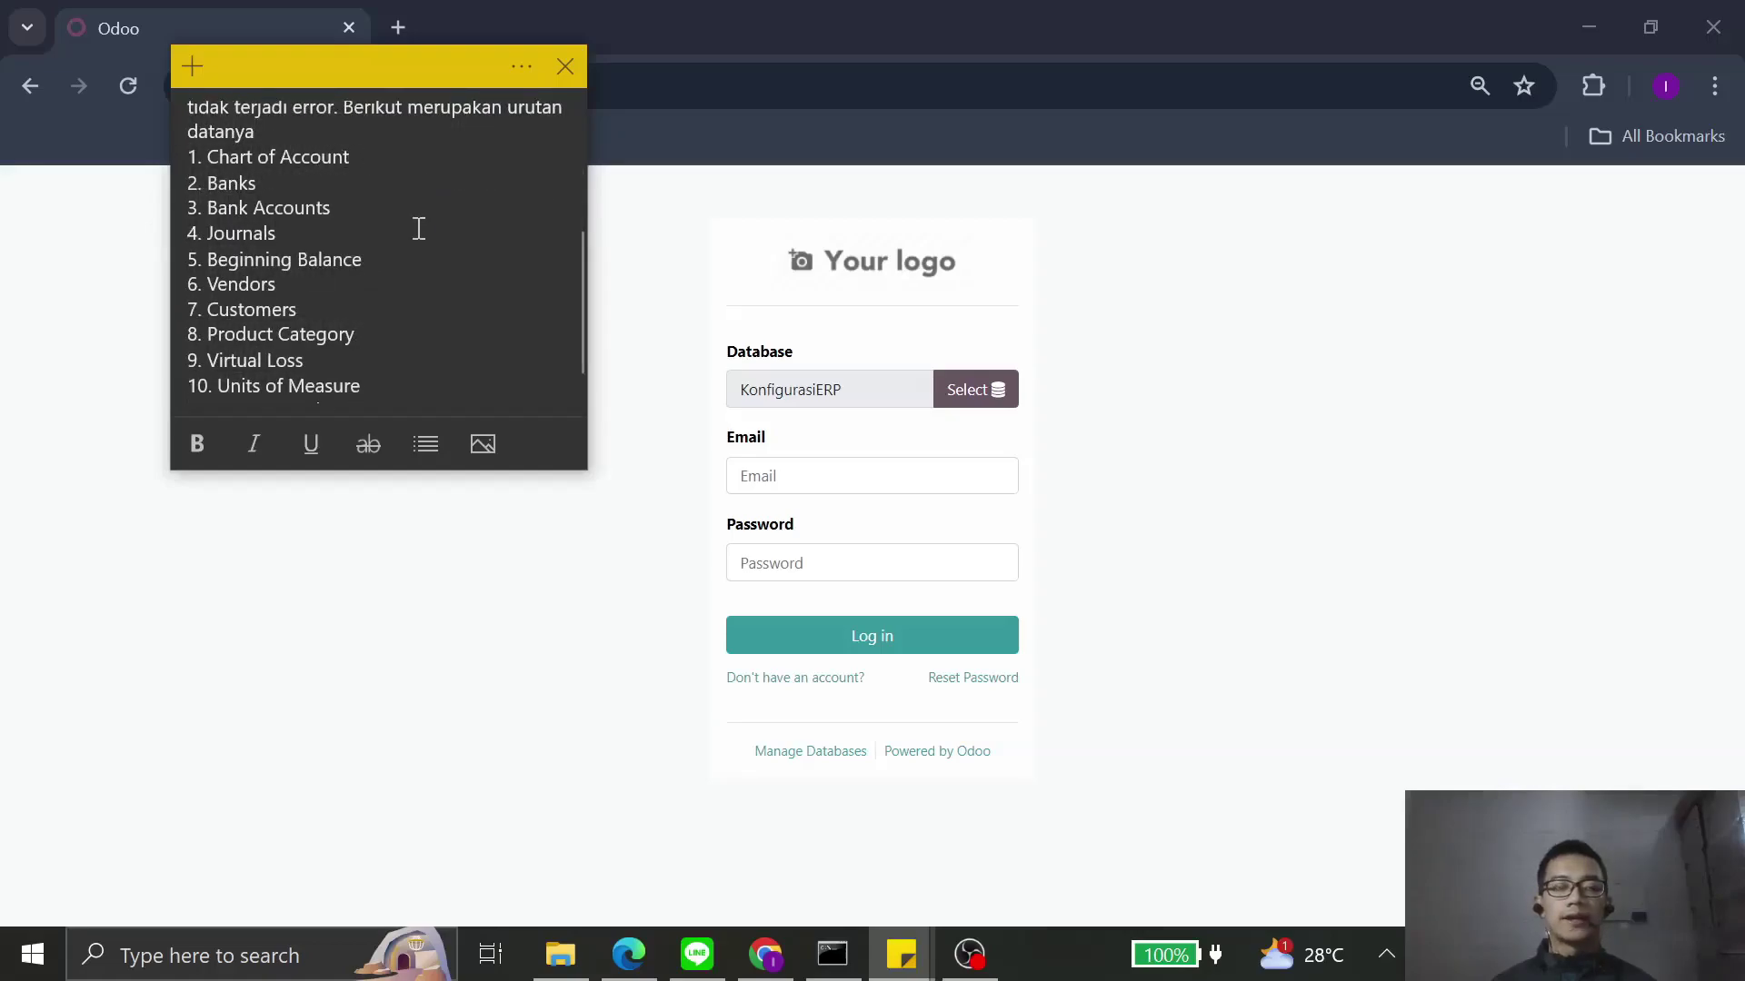
pyautogui.scroll(-2, 418, 228)
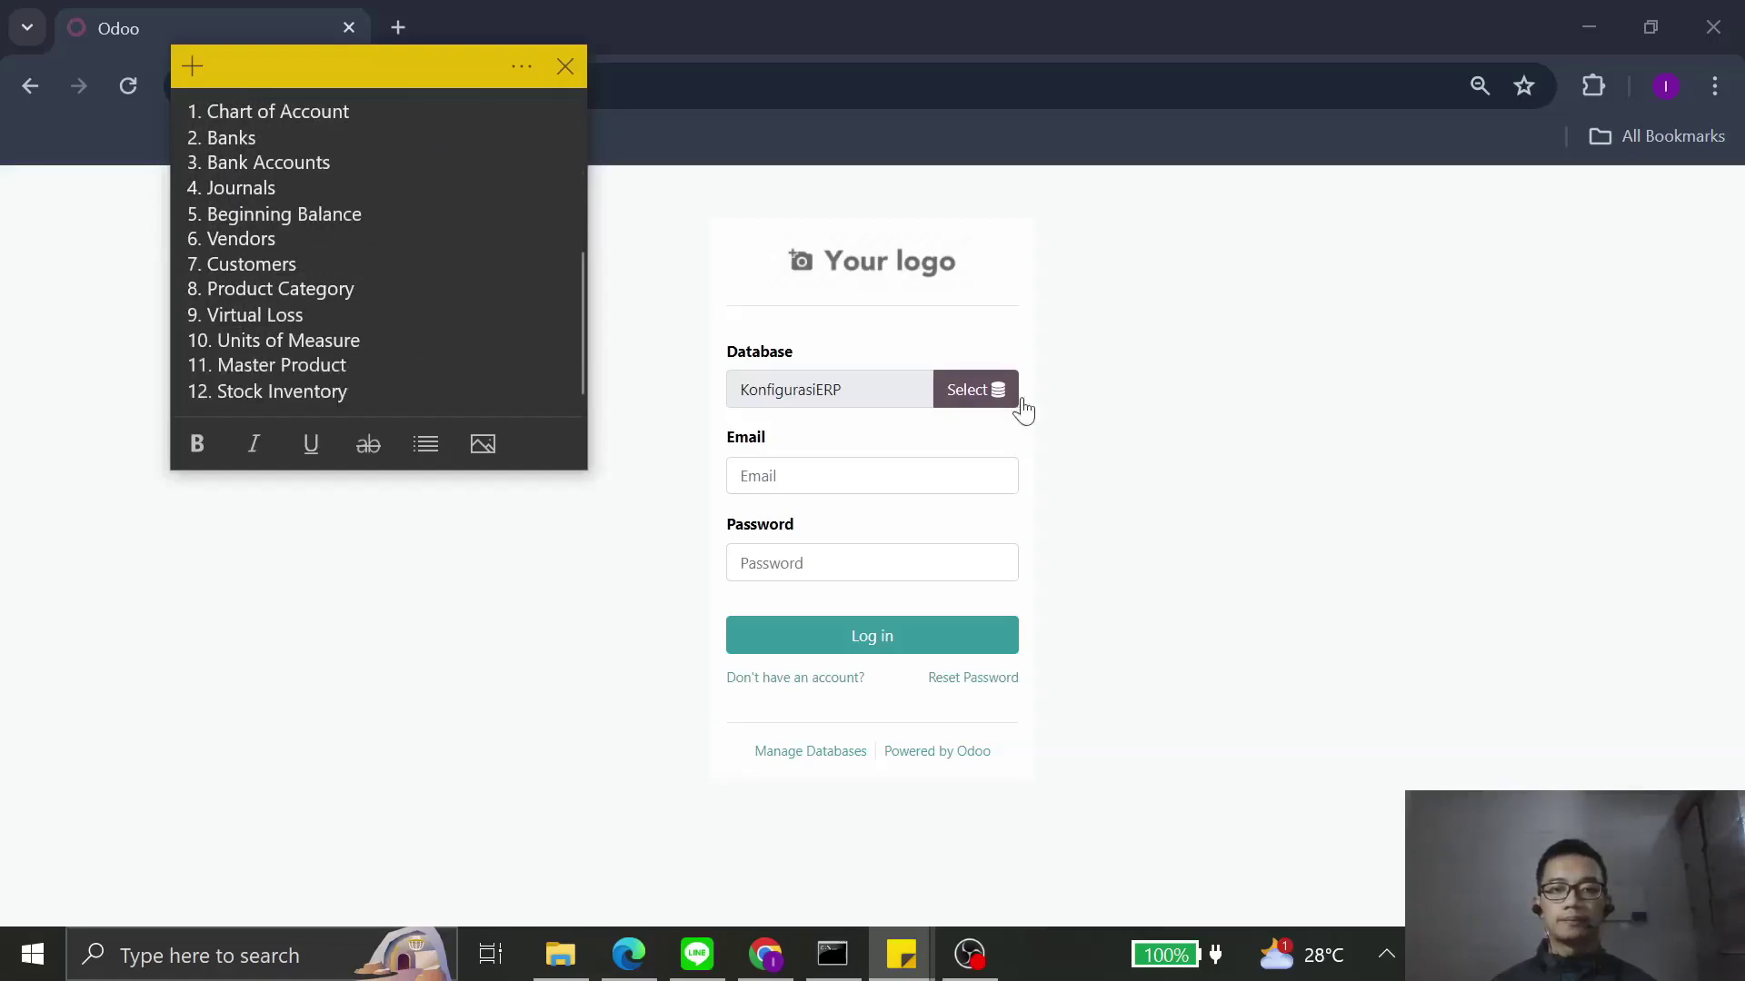
pyautogui.click(1190, 420)
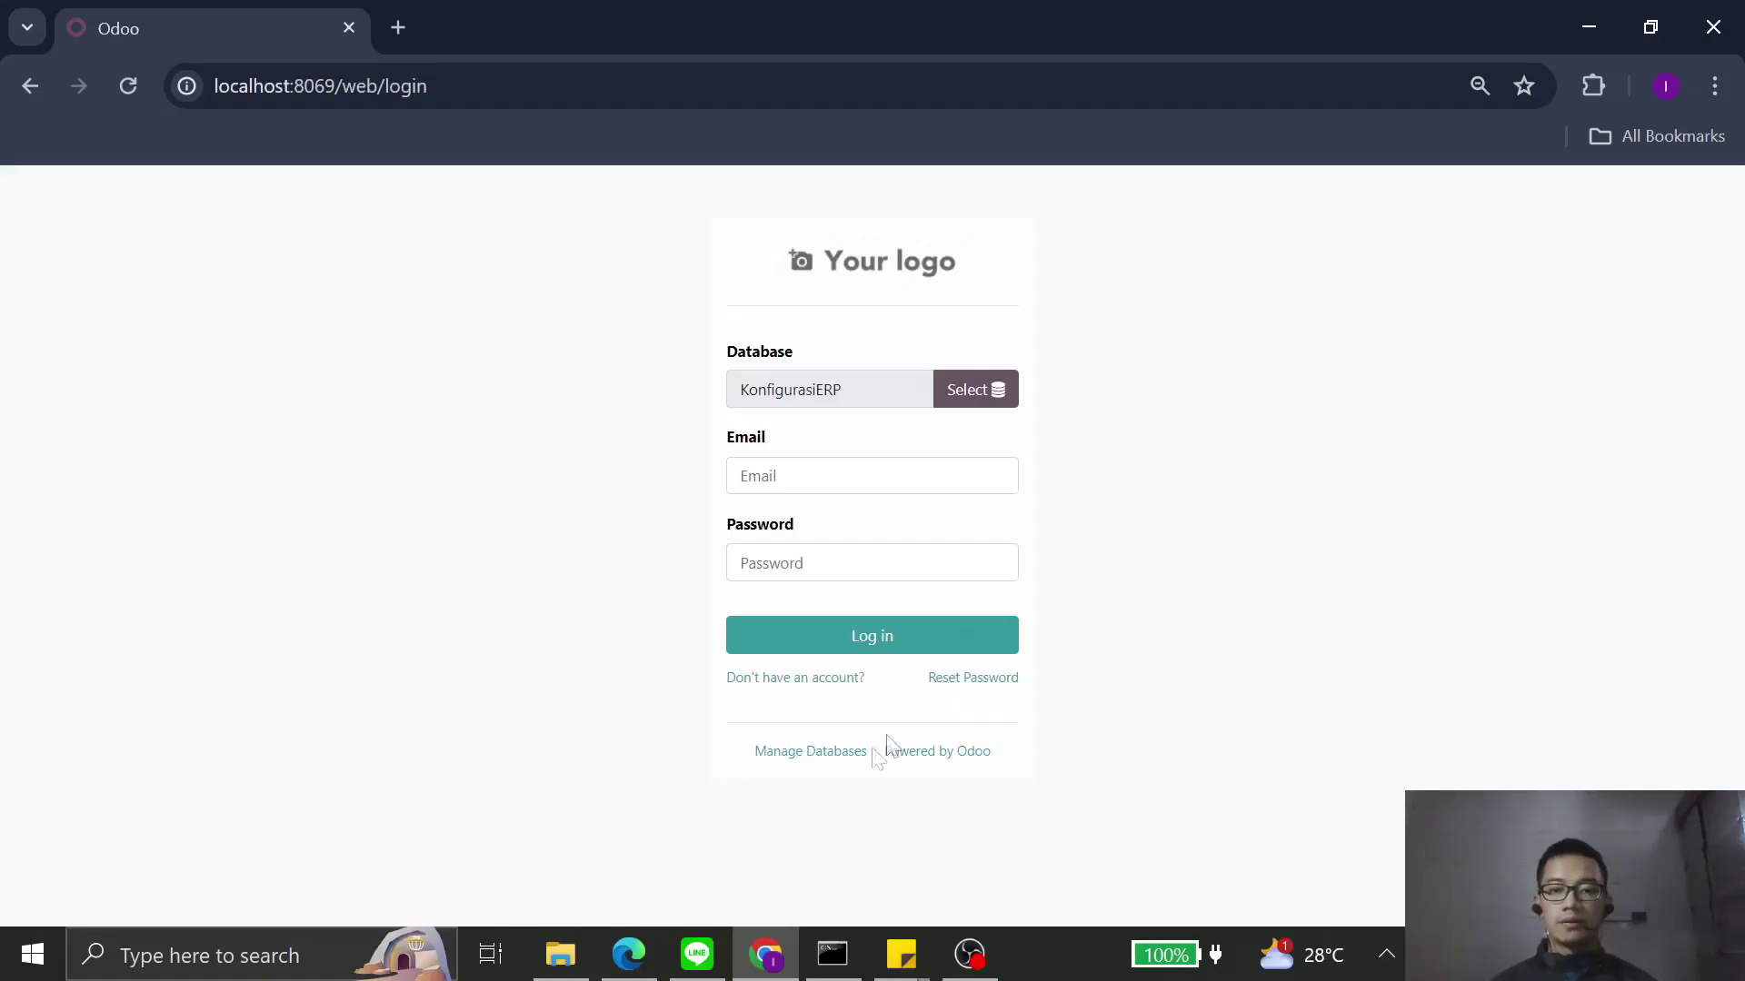
# Step: Create database 'MasterData' using the pasted master password and an administrator email and password
pyautogui.click(807, 756)
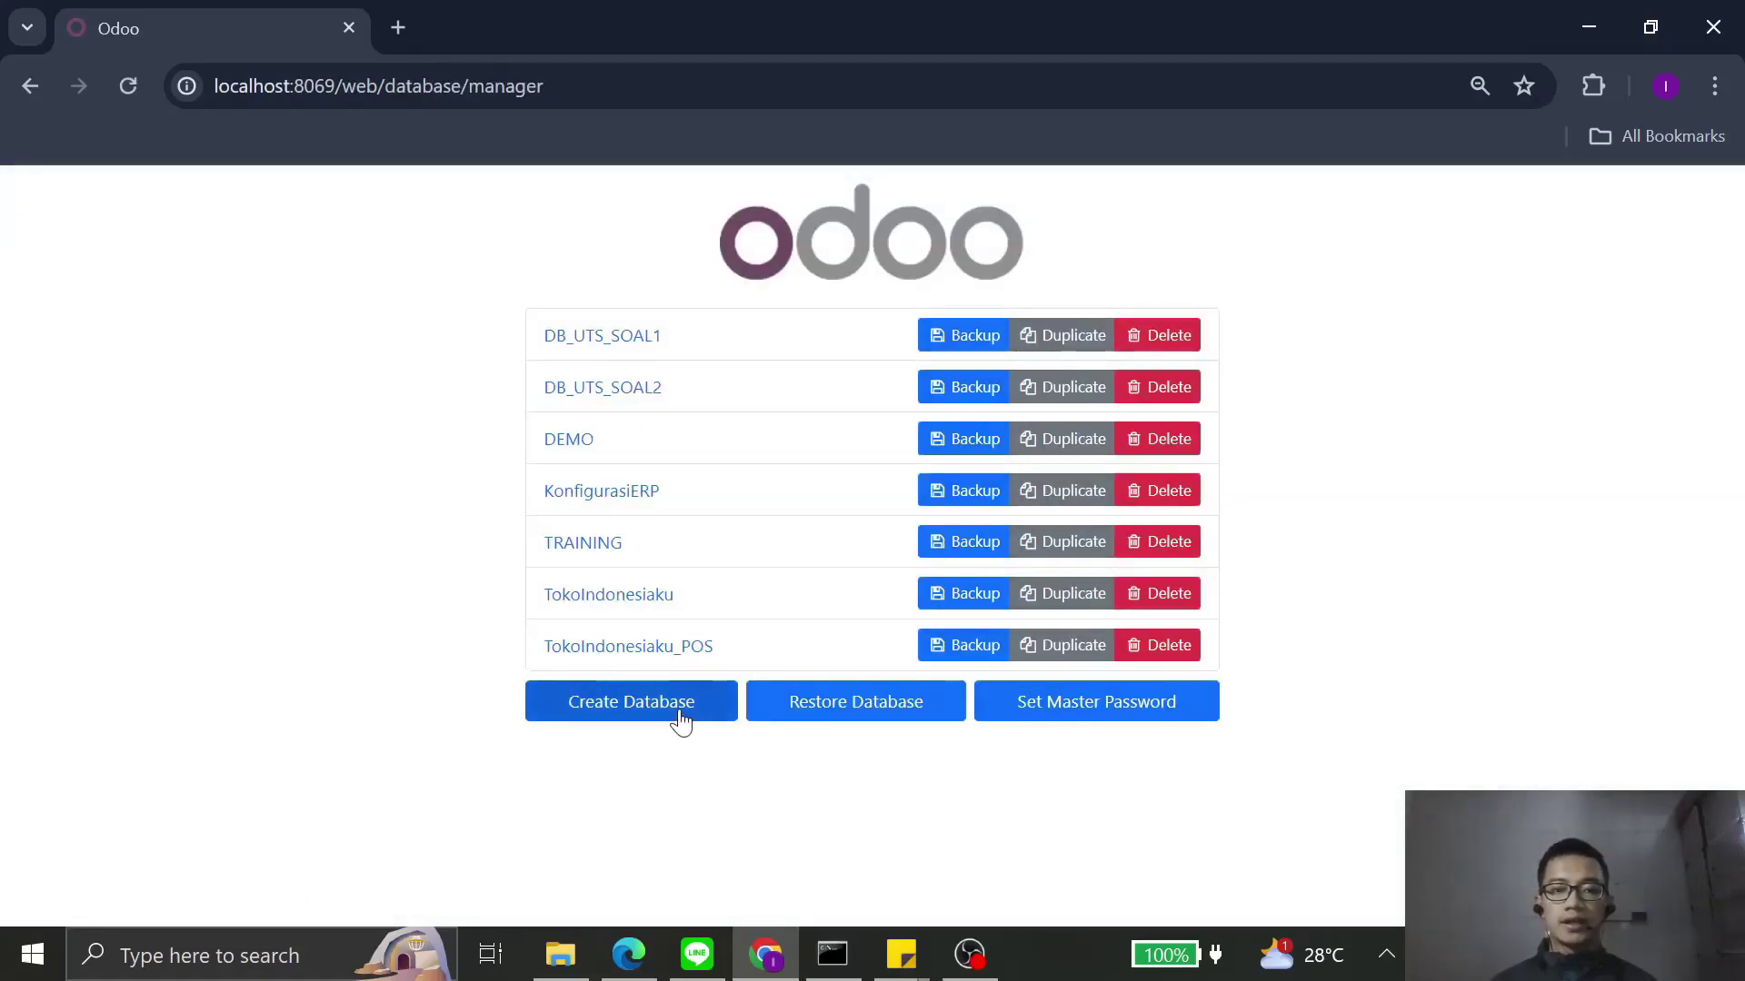
pyautogui.click(679, 711)
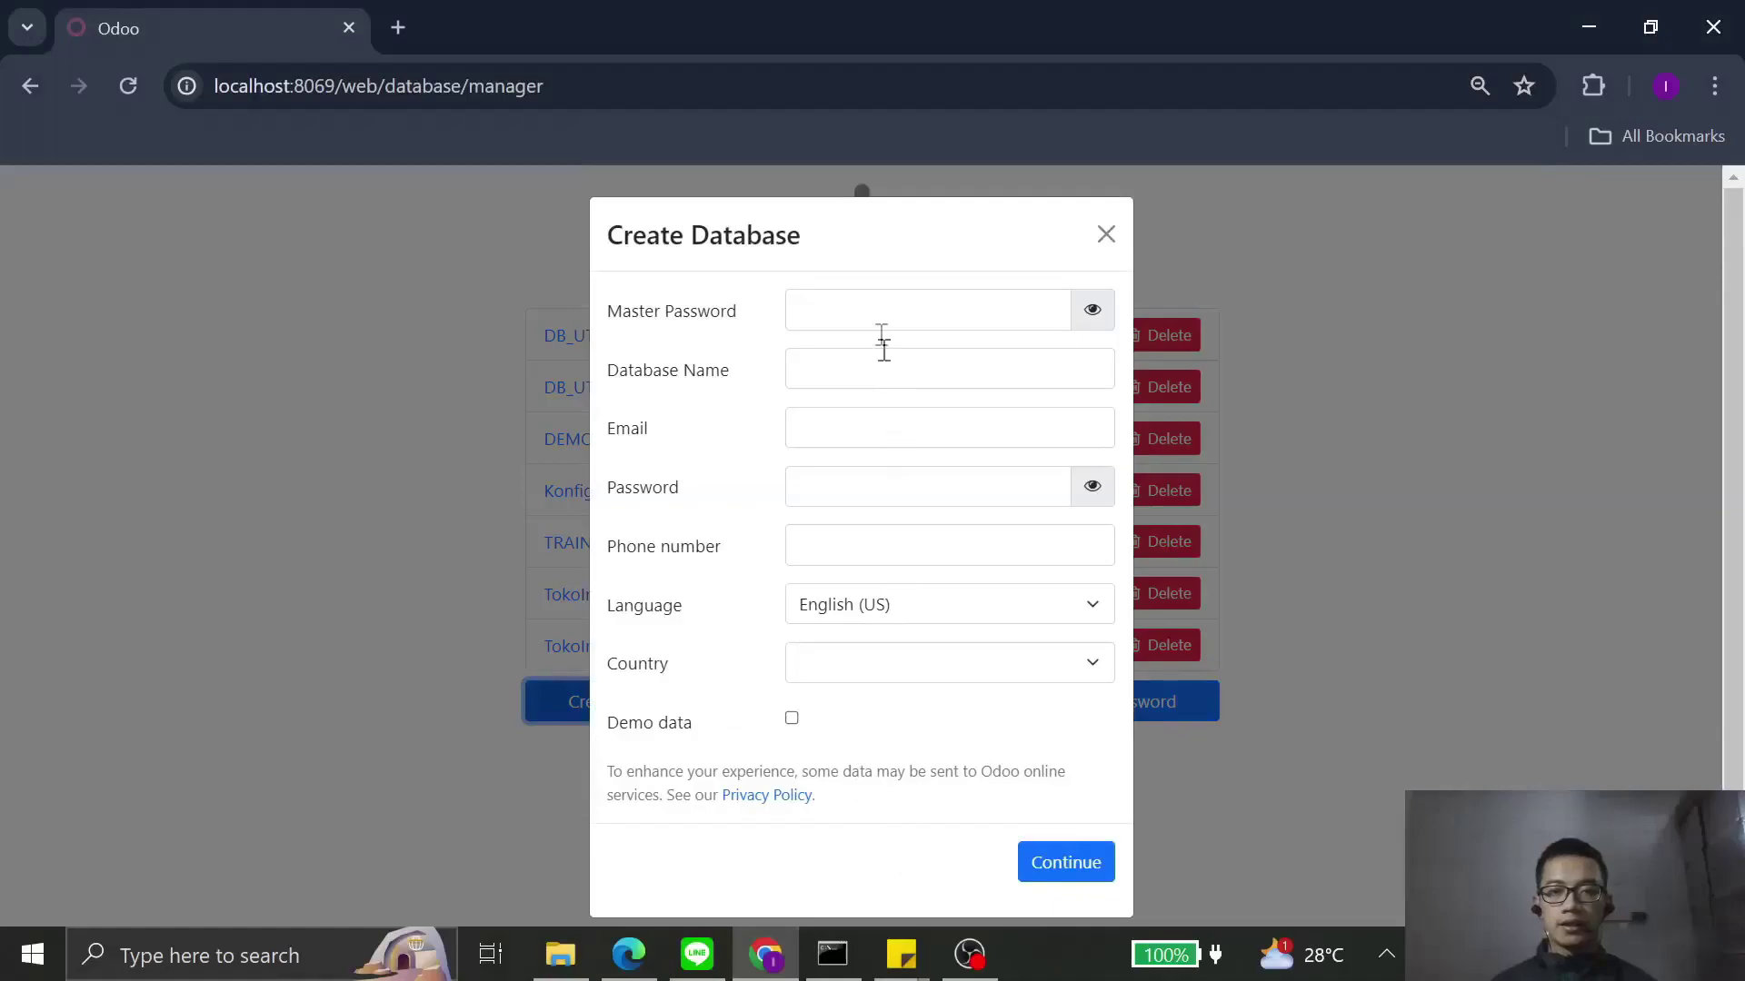
pyautogui.click(878, 318)
pyautogui.hotkey('ctrl', 'v')
pyautogui.click(893, 373)
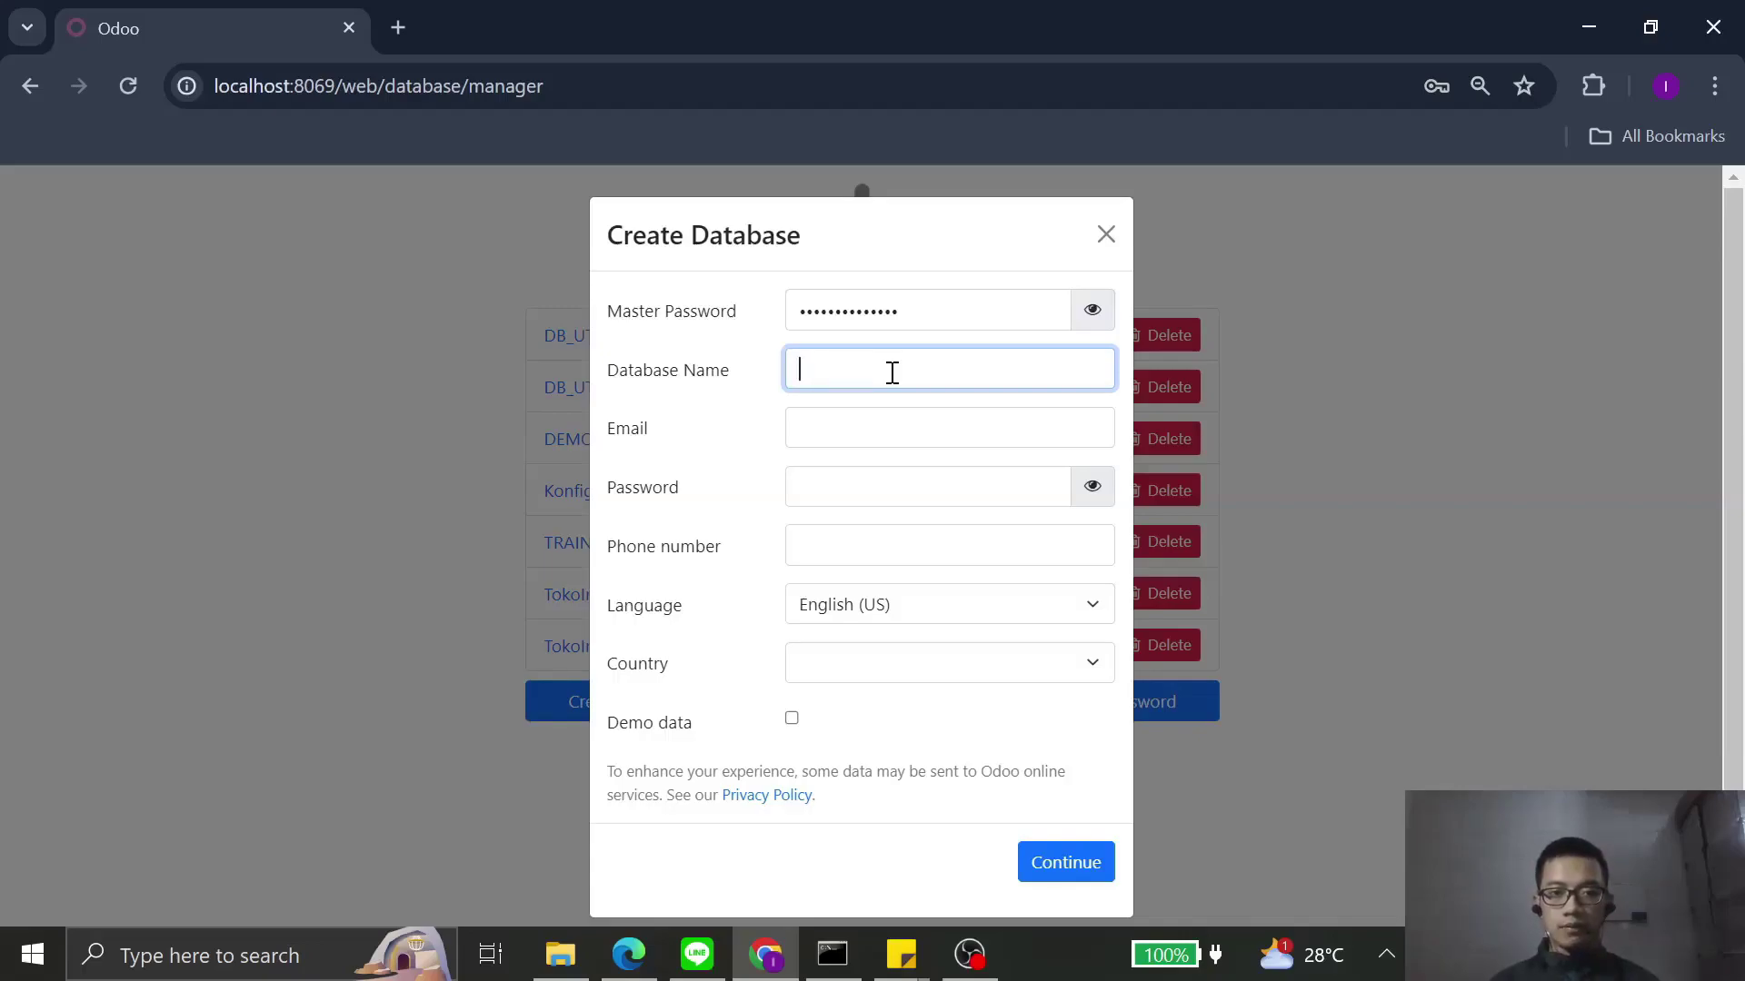
pyautogui.write('MasterDat')
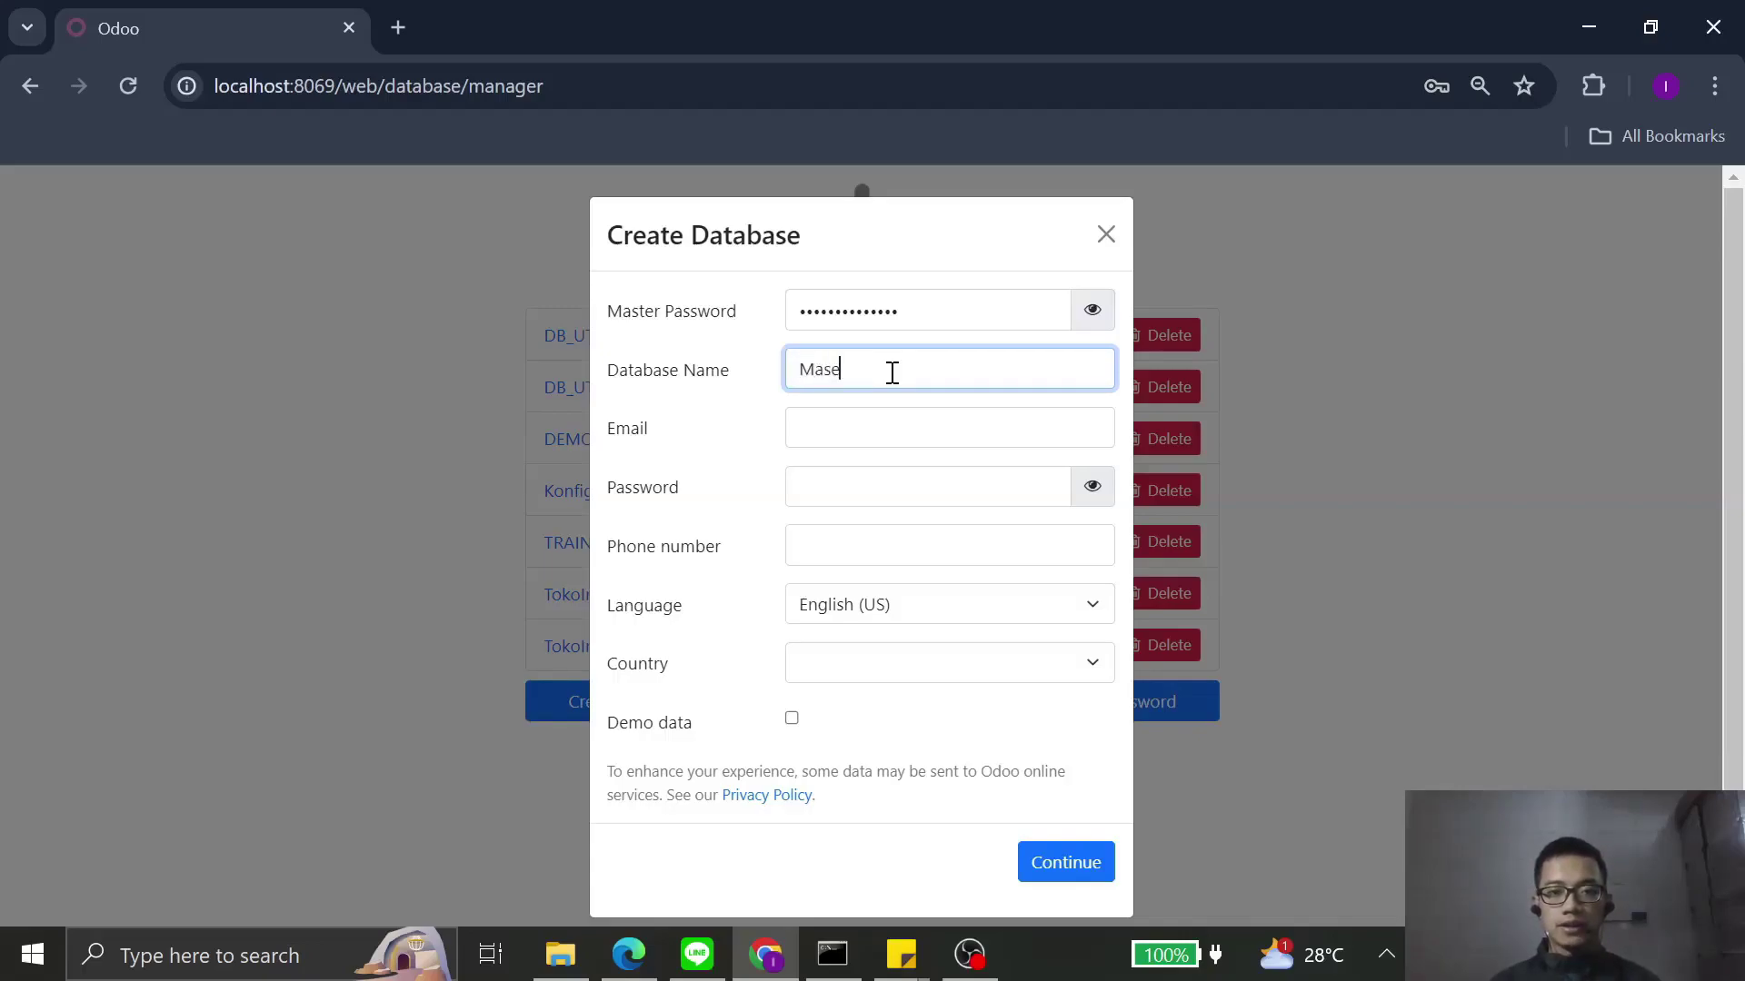
pyautogui.write('a')
pyautogui.click(893, 433)
pyautogui.write('admin')
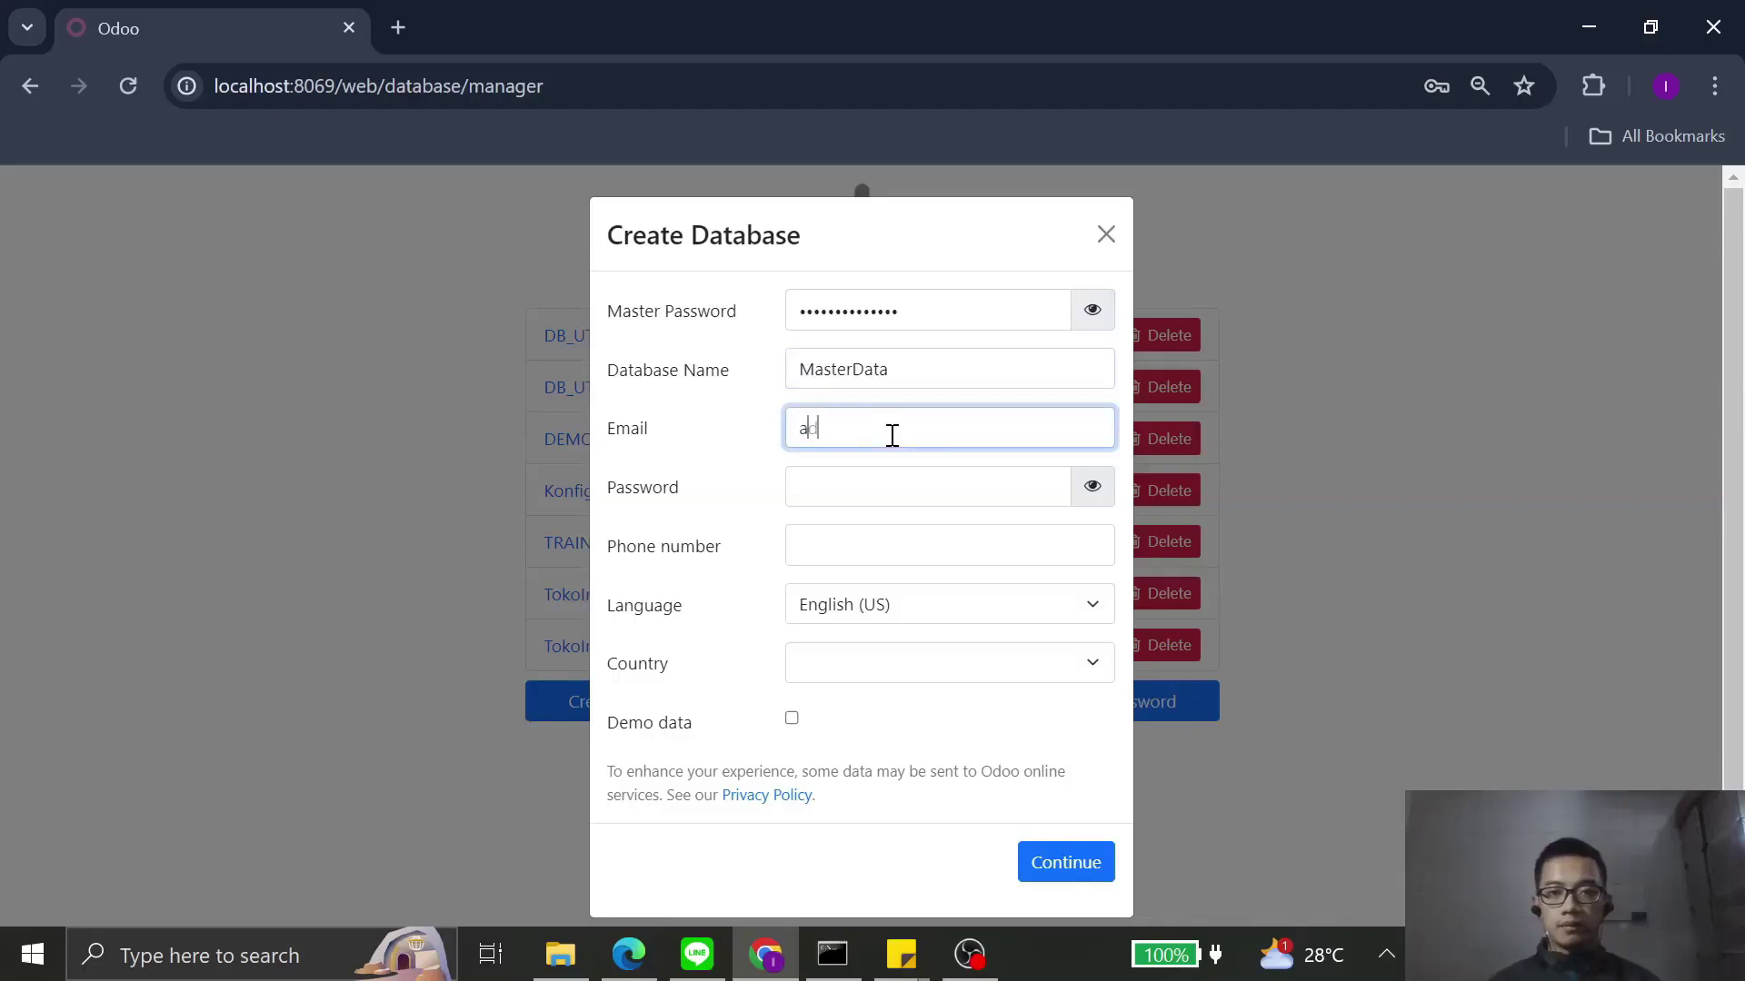
pyautogui.press('Tab')
pyautogui.write('admin')
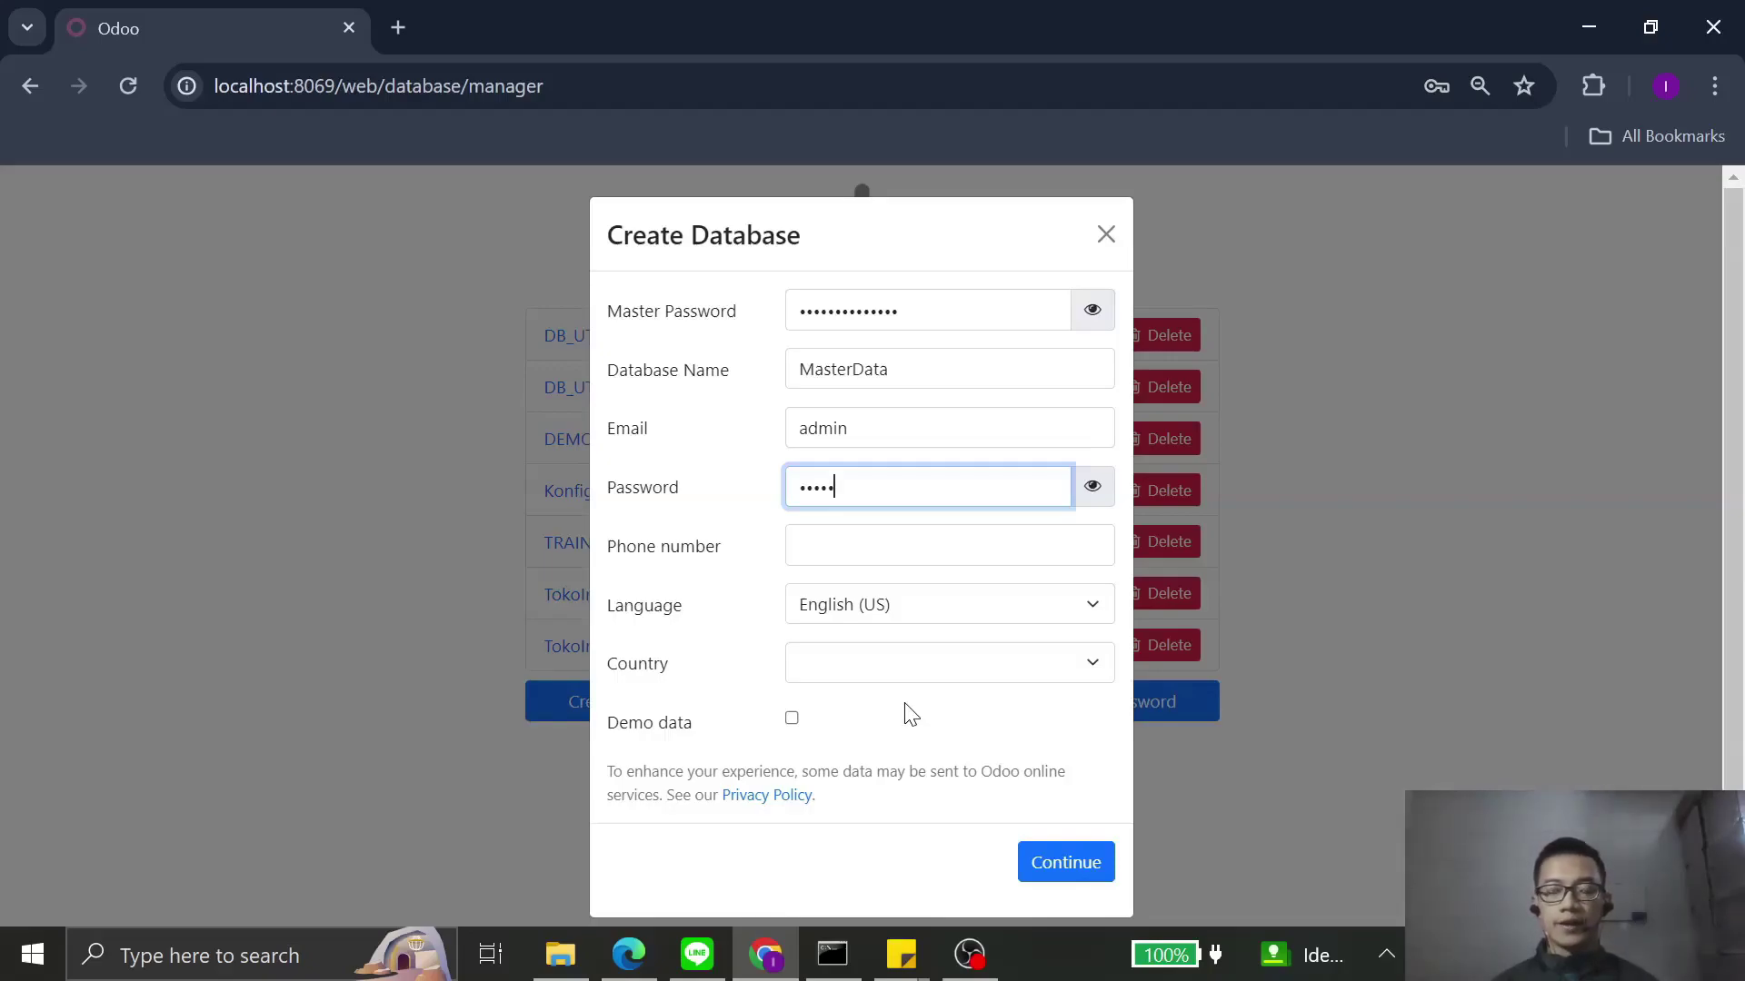
pyautogui.click(1048, 868)
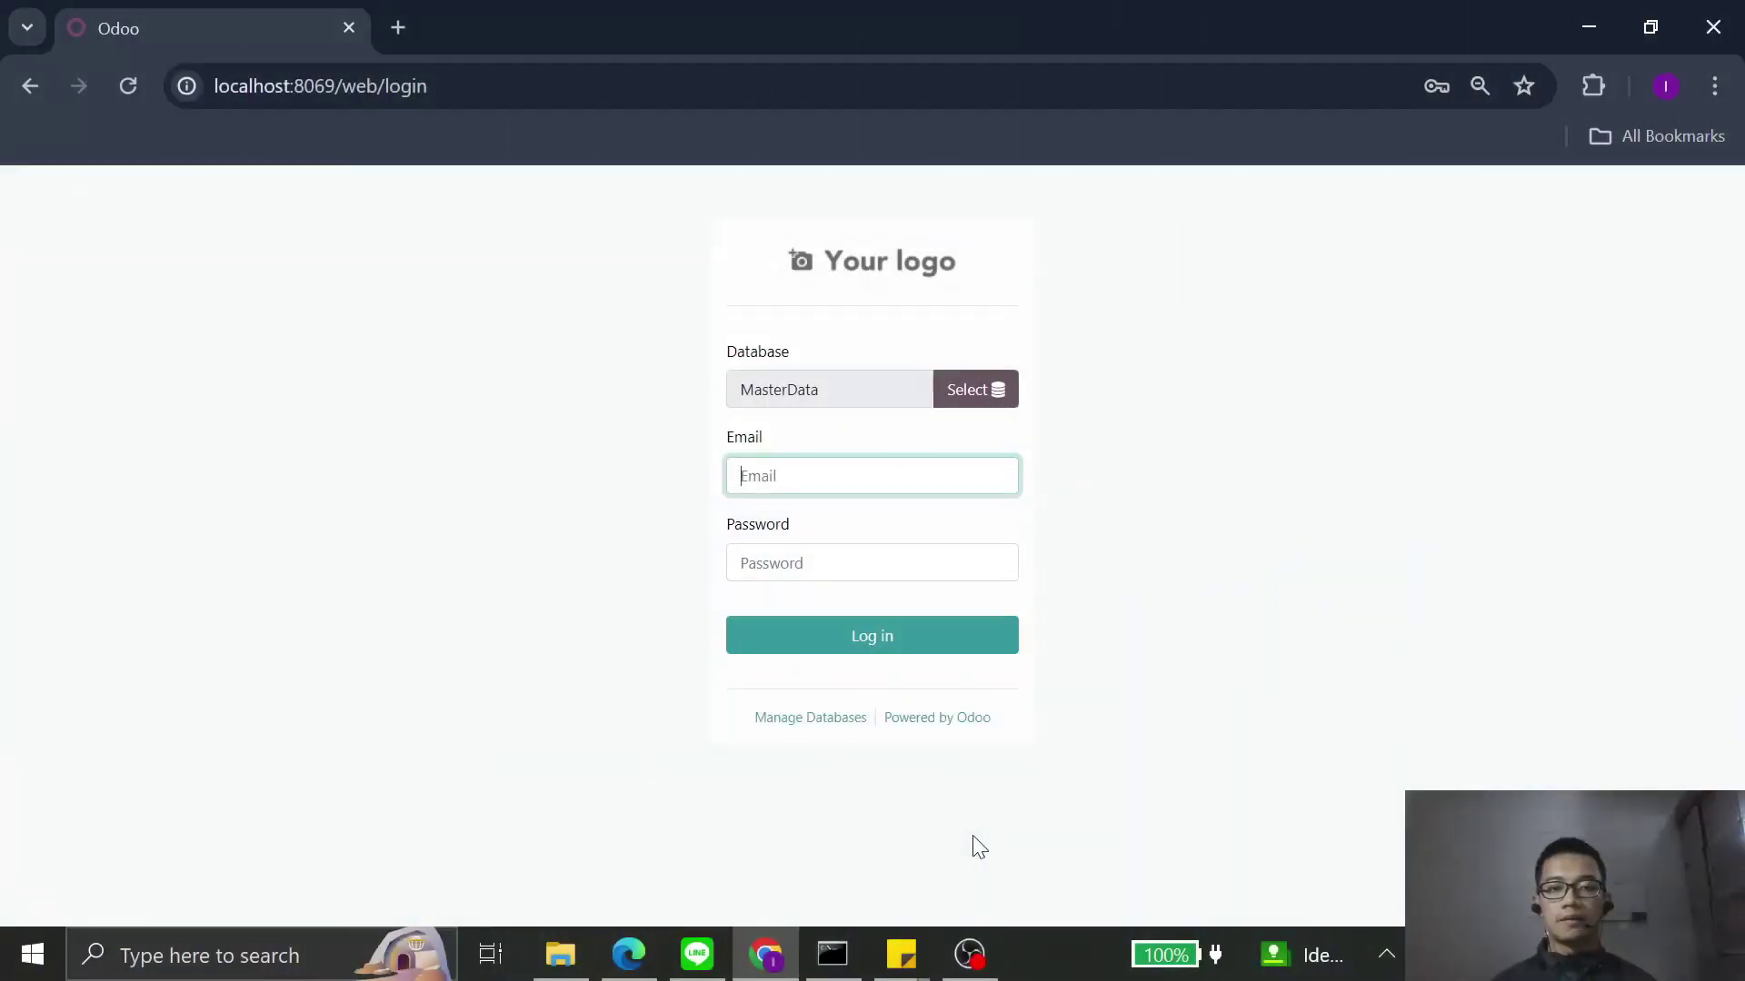
# Step: Log in to MasterData with the administrator email and password
pyautogui.write('admin')
pyautogui.press('Tab')
pyautogui.write('admin')
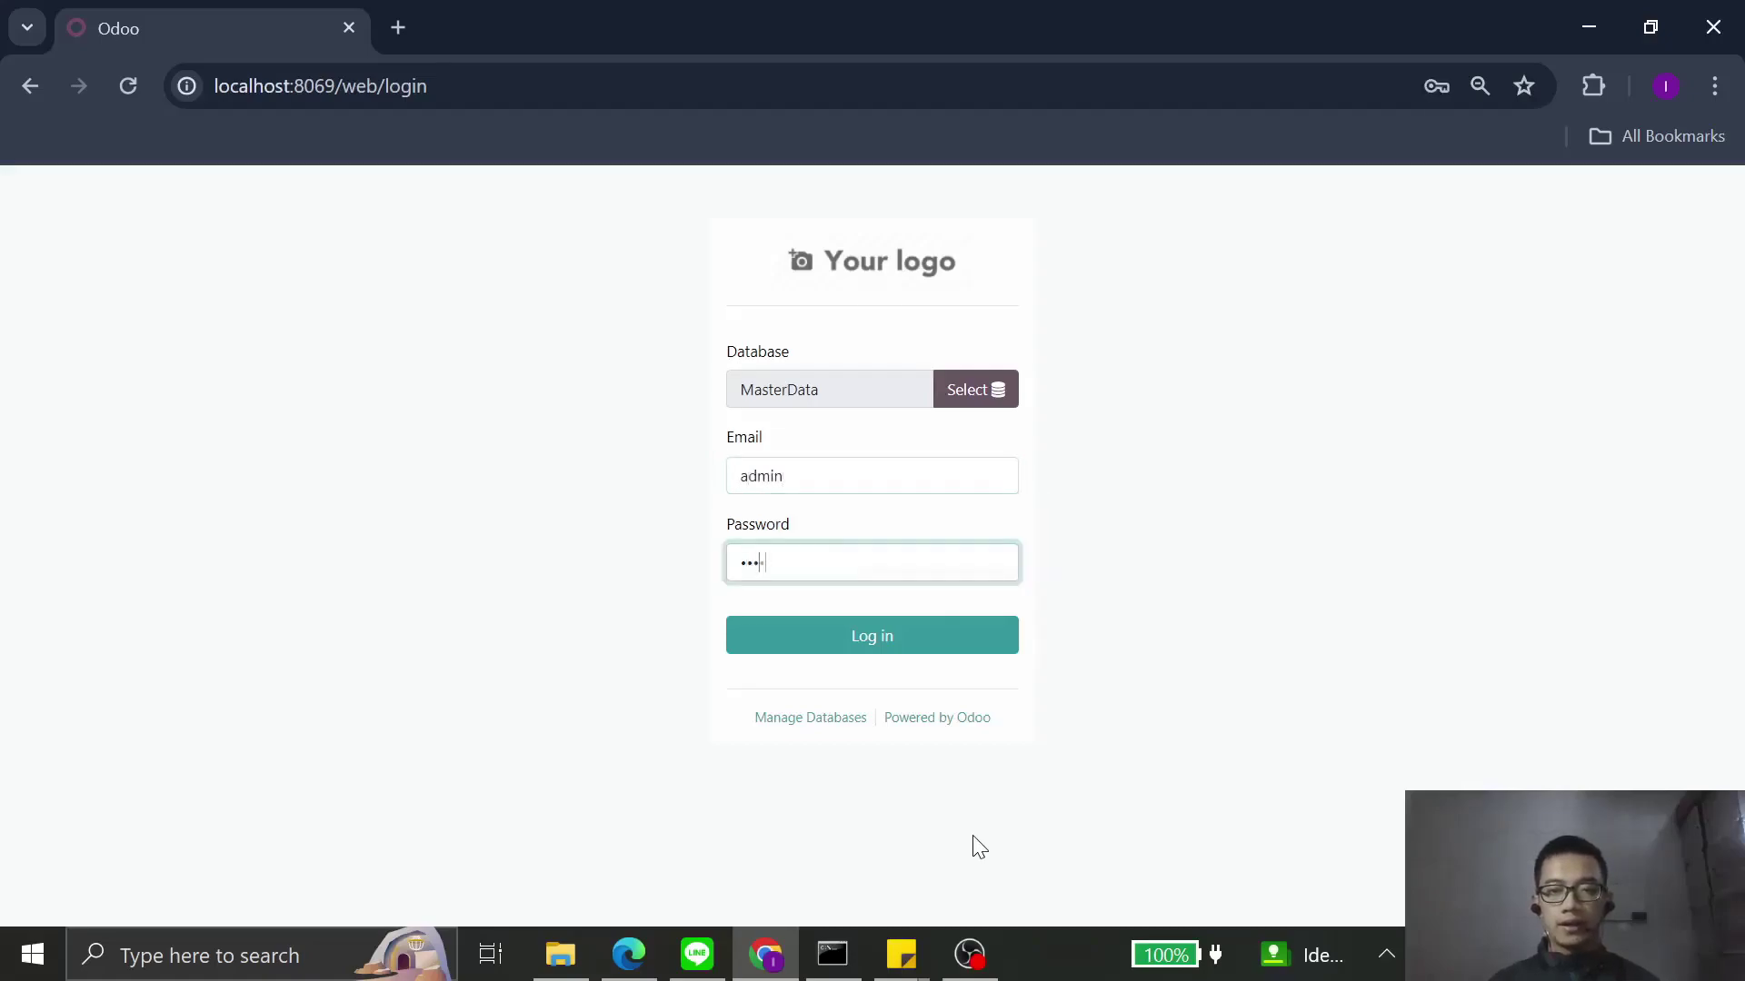
pyautogui.press('Return')
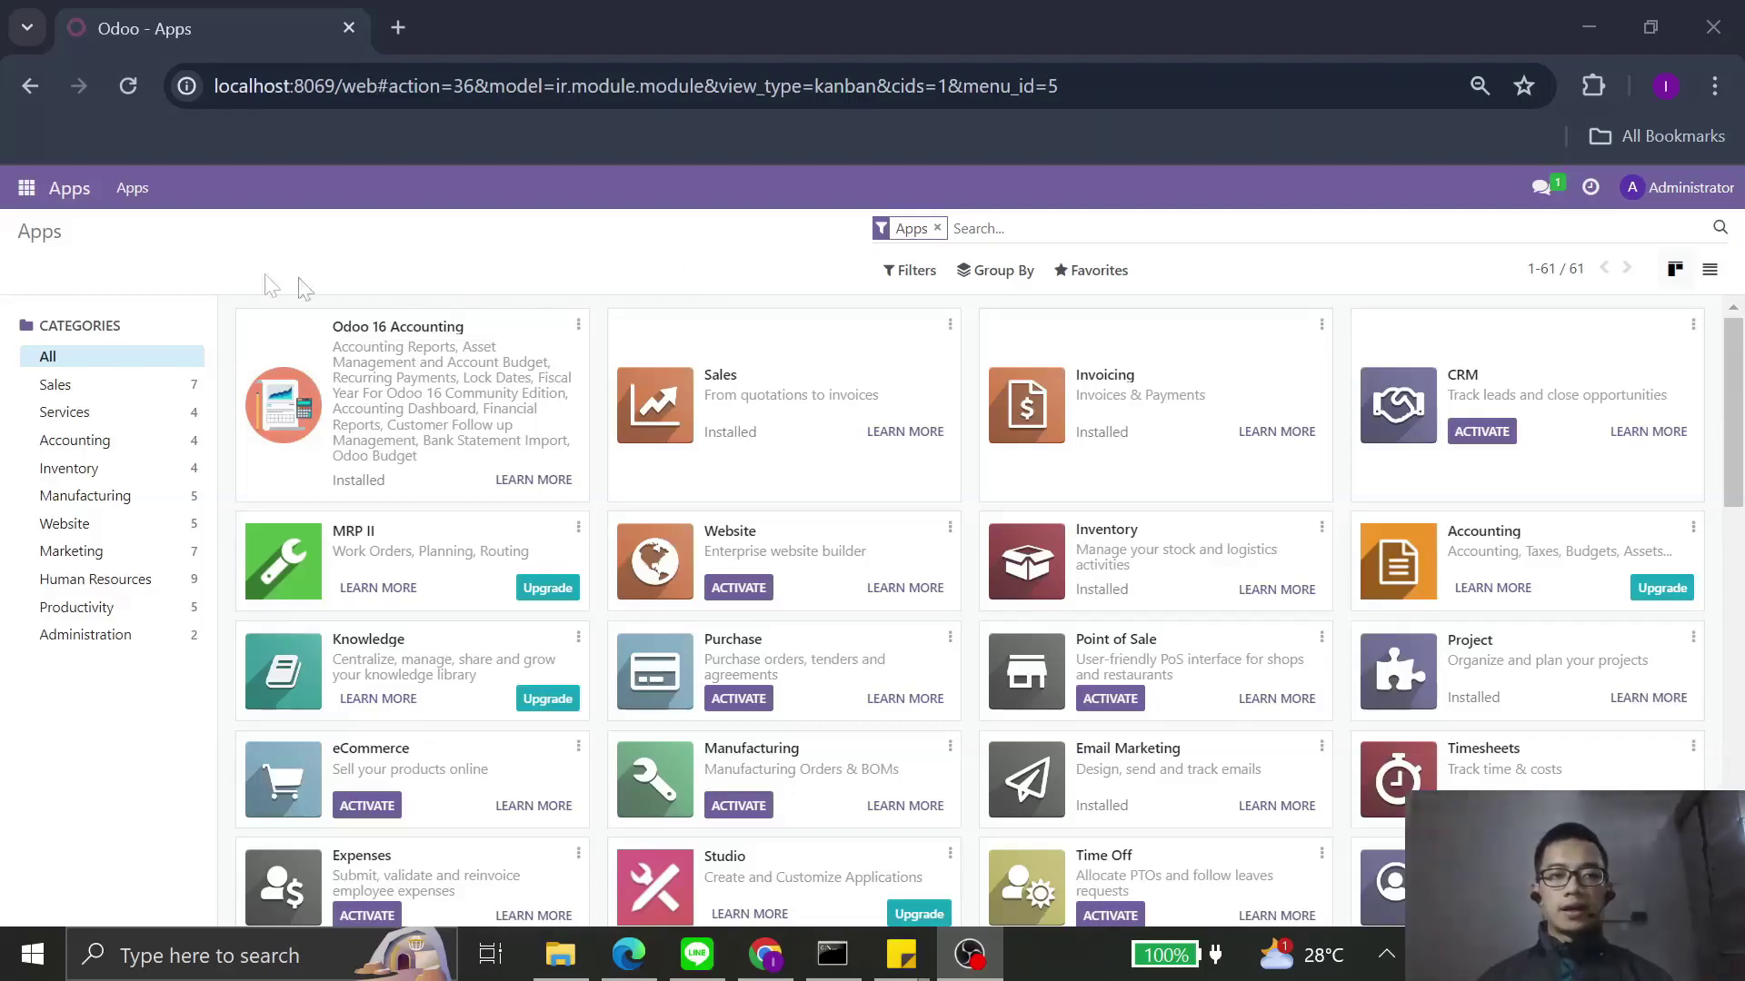
# Step: In Settings, search 'curren', replace the main currency with IDR, and save
pyautogui.click(26, 188)
pyautogui.click(63, 538)
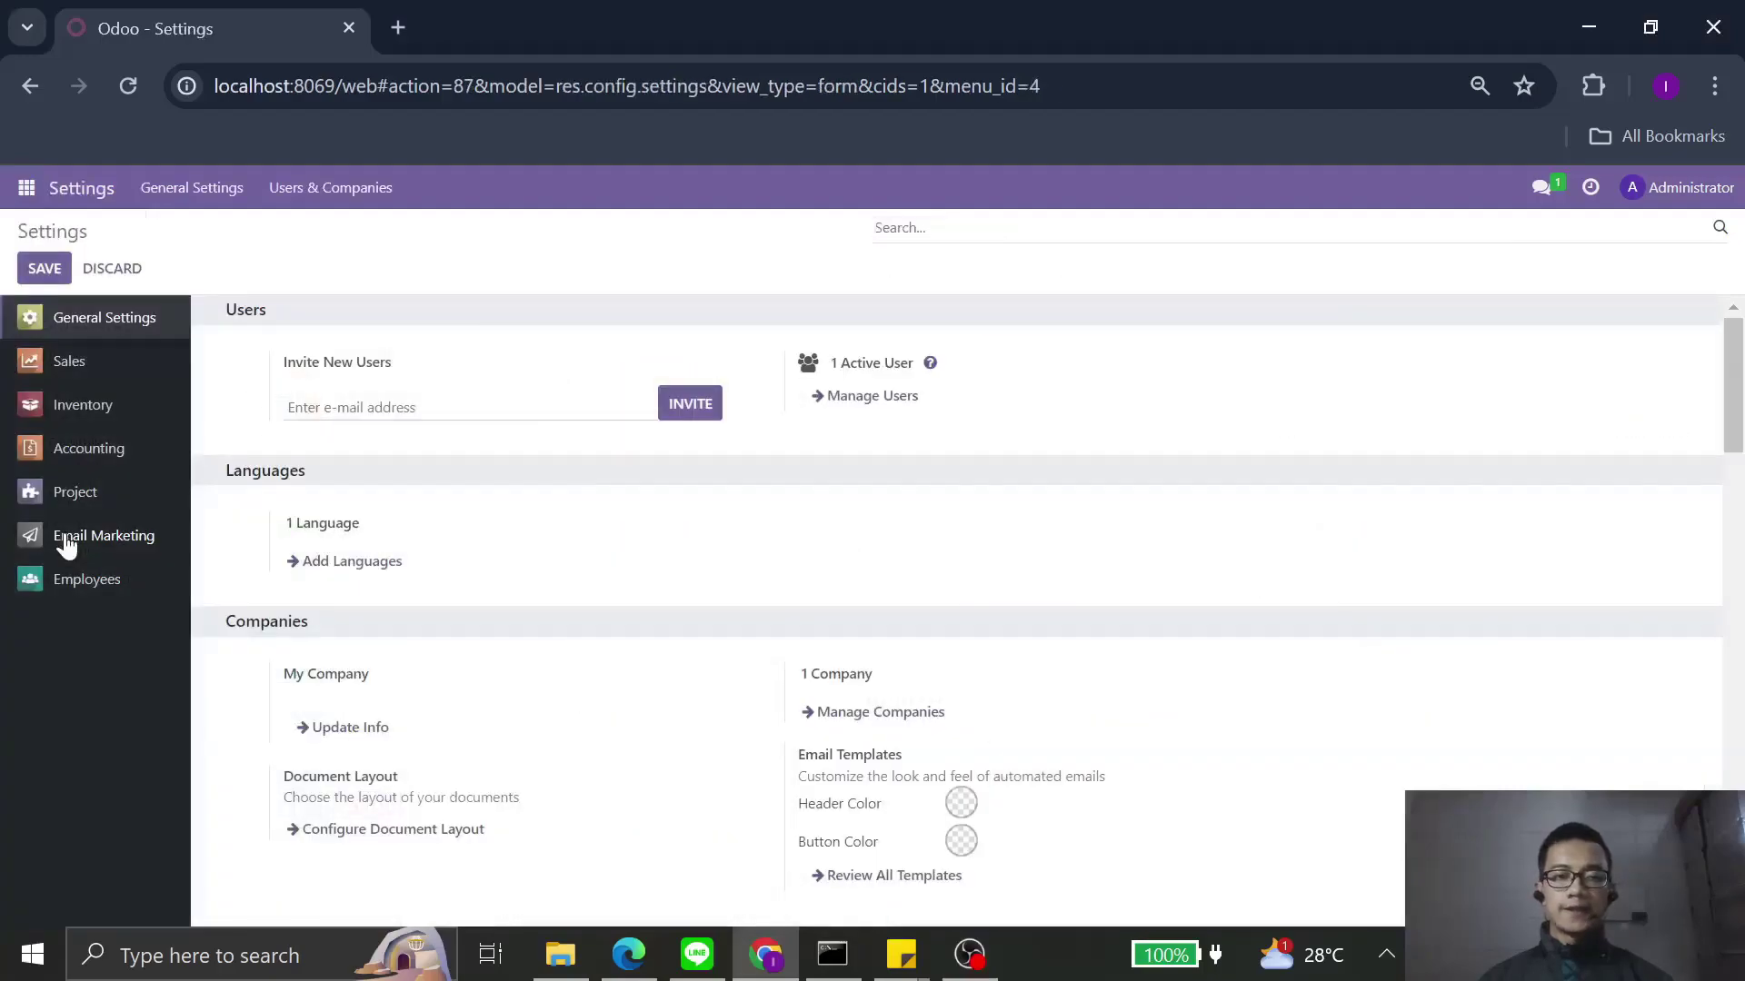
pyautogui.click(128, 459)
pyautogui.click(907, 228)
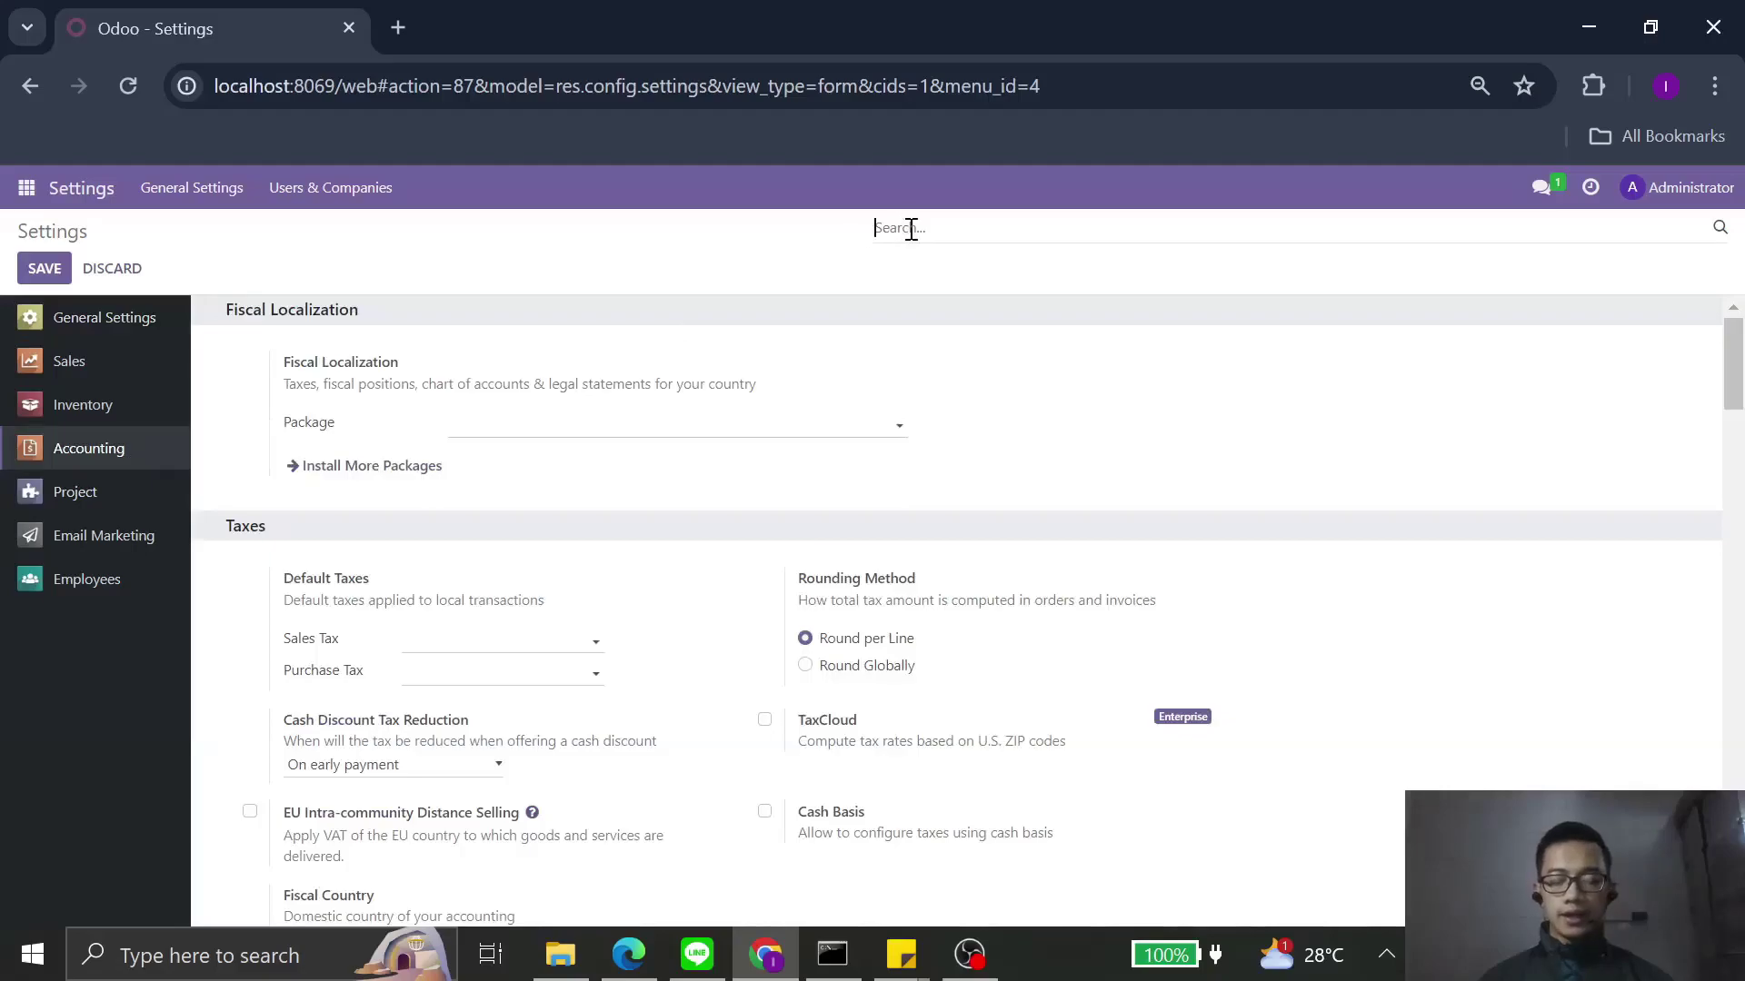
pyautogui.write('cur')
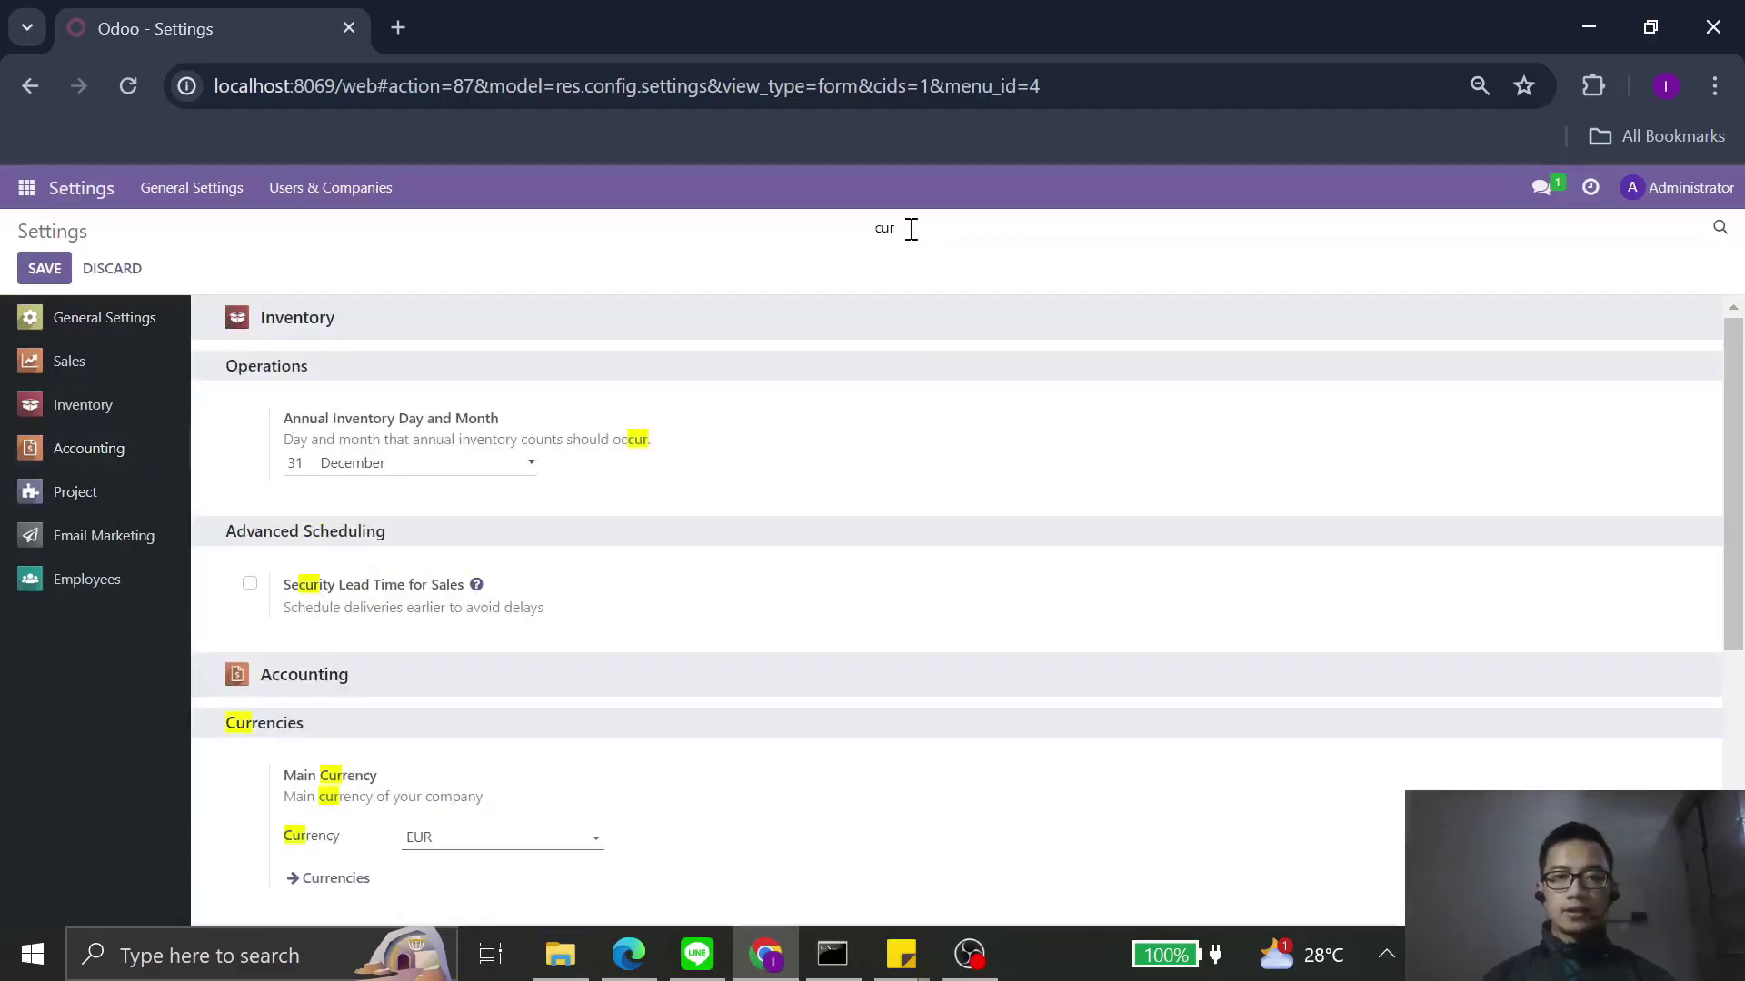
pyautogui.write('ren')
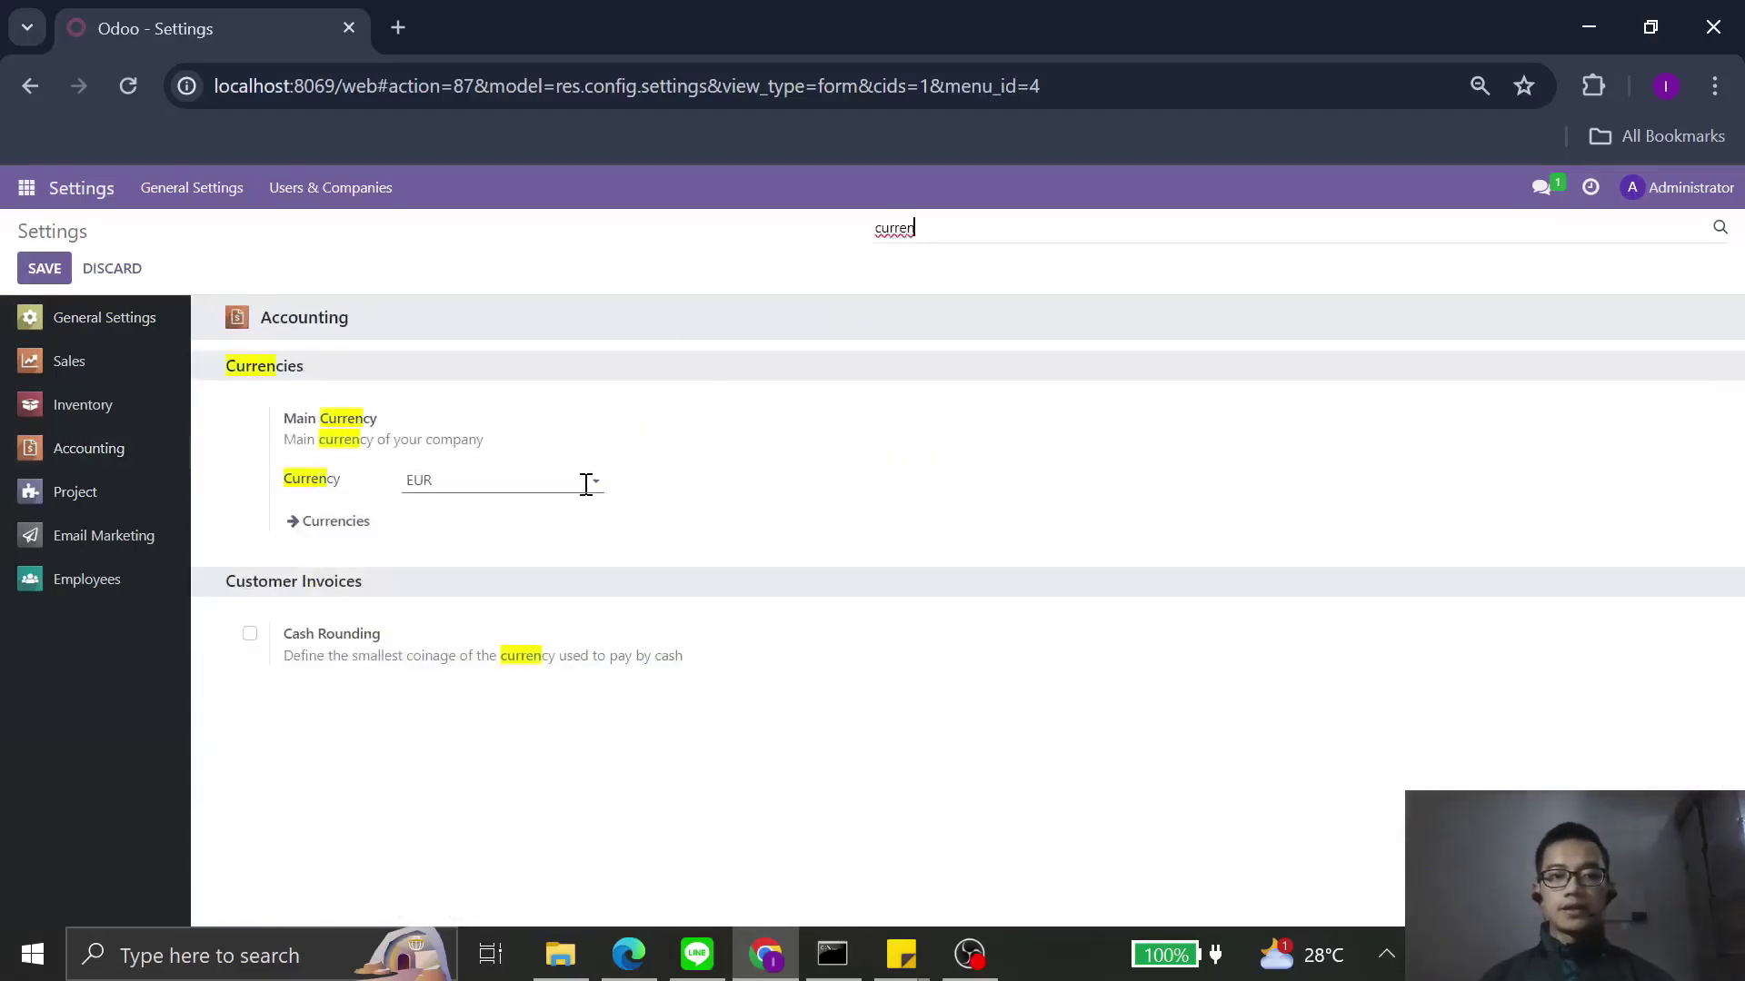
pyautogui.click(586, 485)
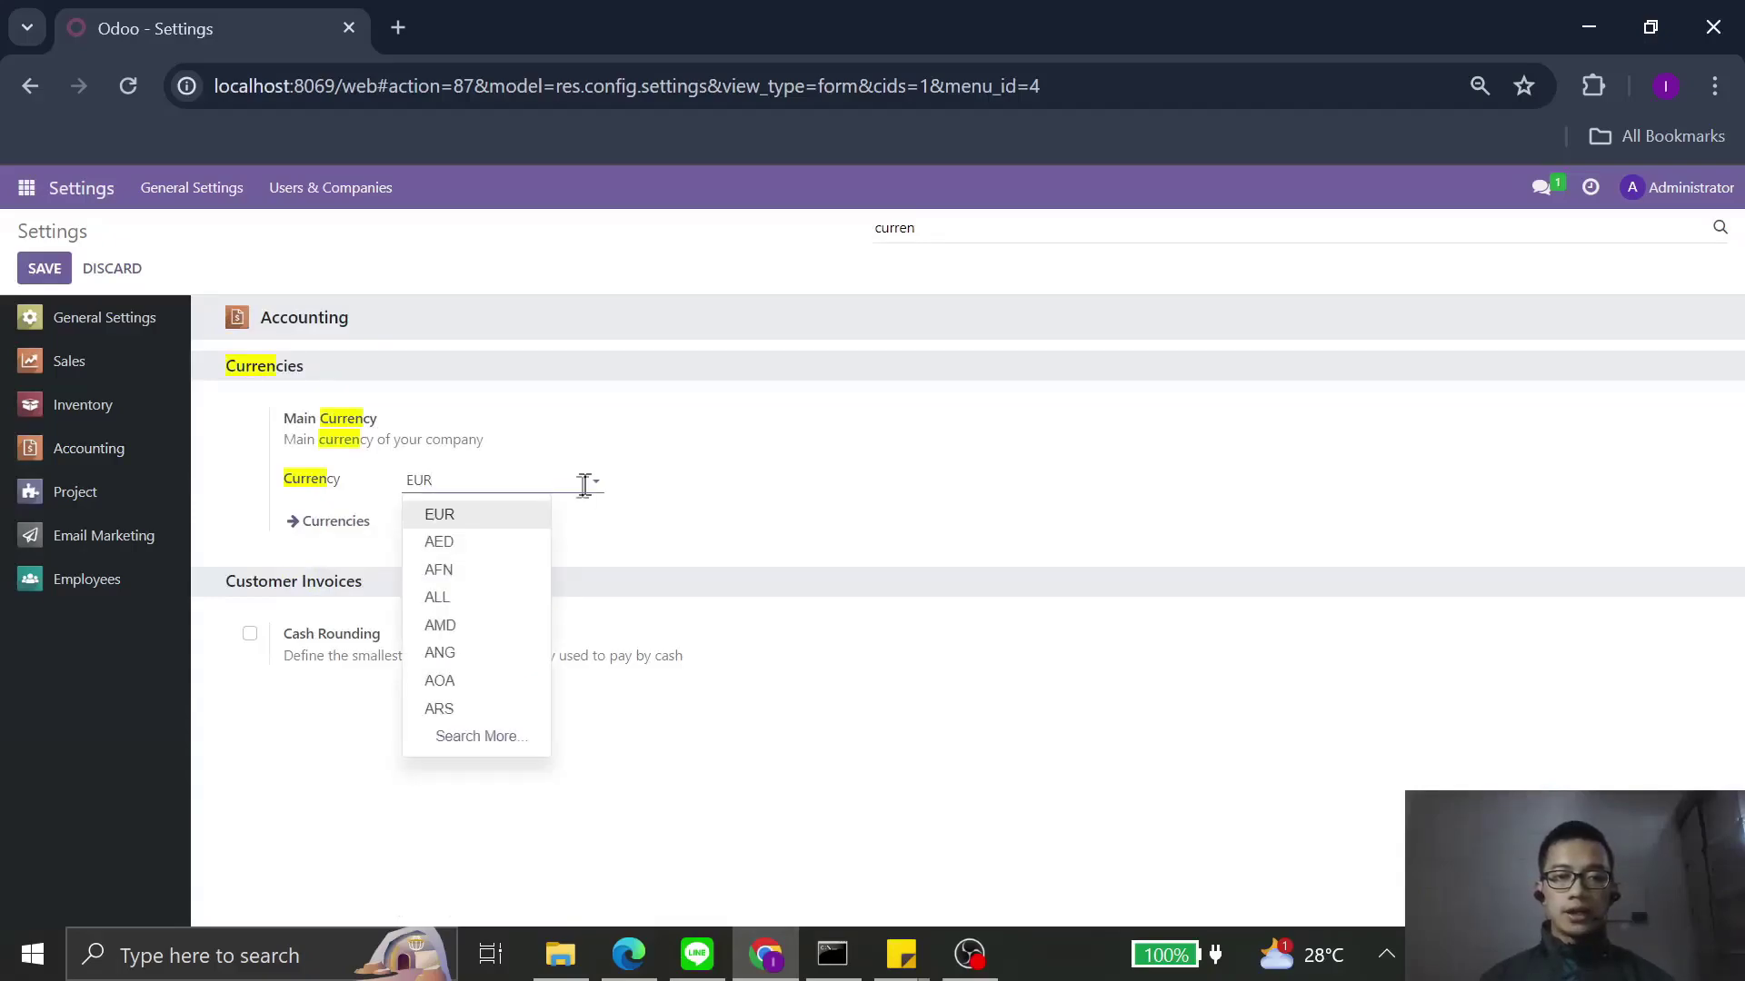
pyautogui.press('BackSpace')
pyautogui.press('BackSpace')
pyautogui.press('BackSpace')
pyautogui.write('ID')
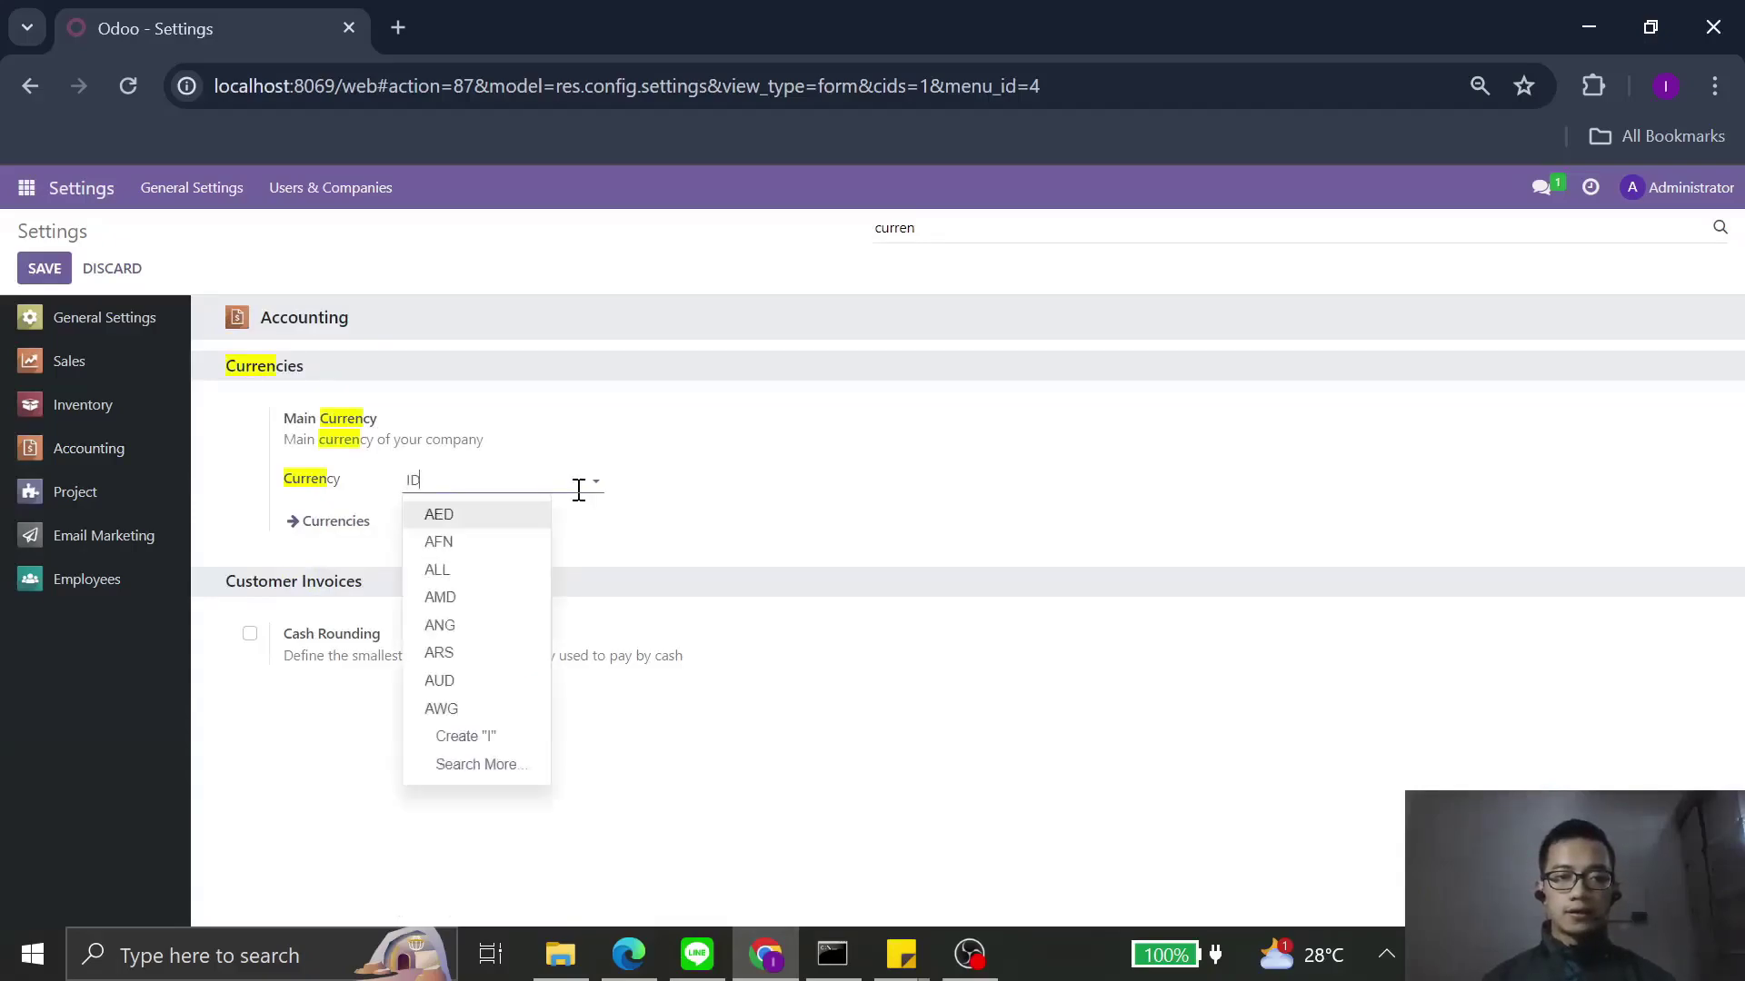
pyautogui.write('R')
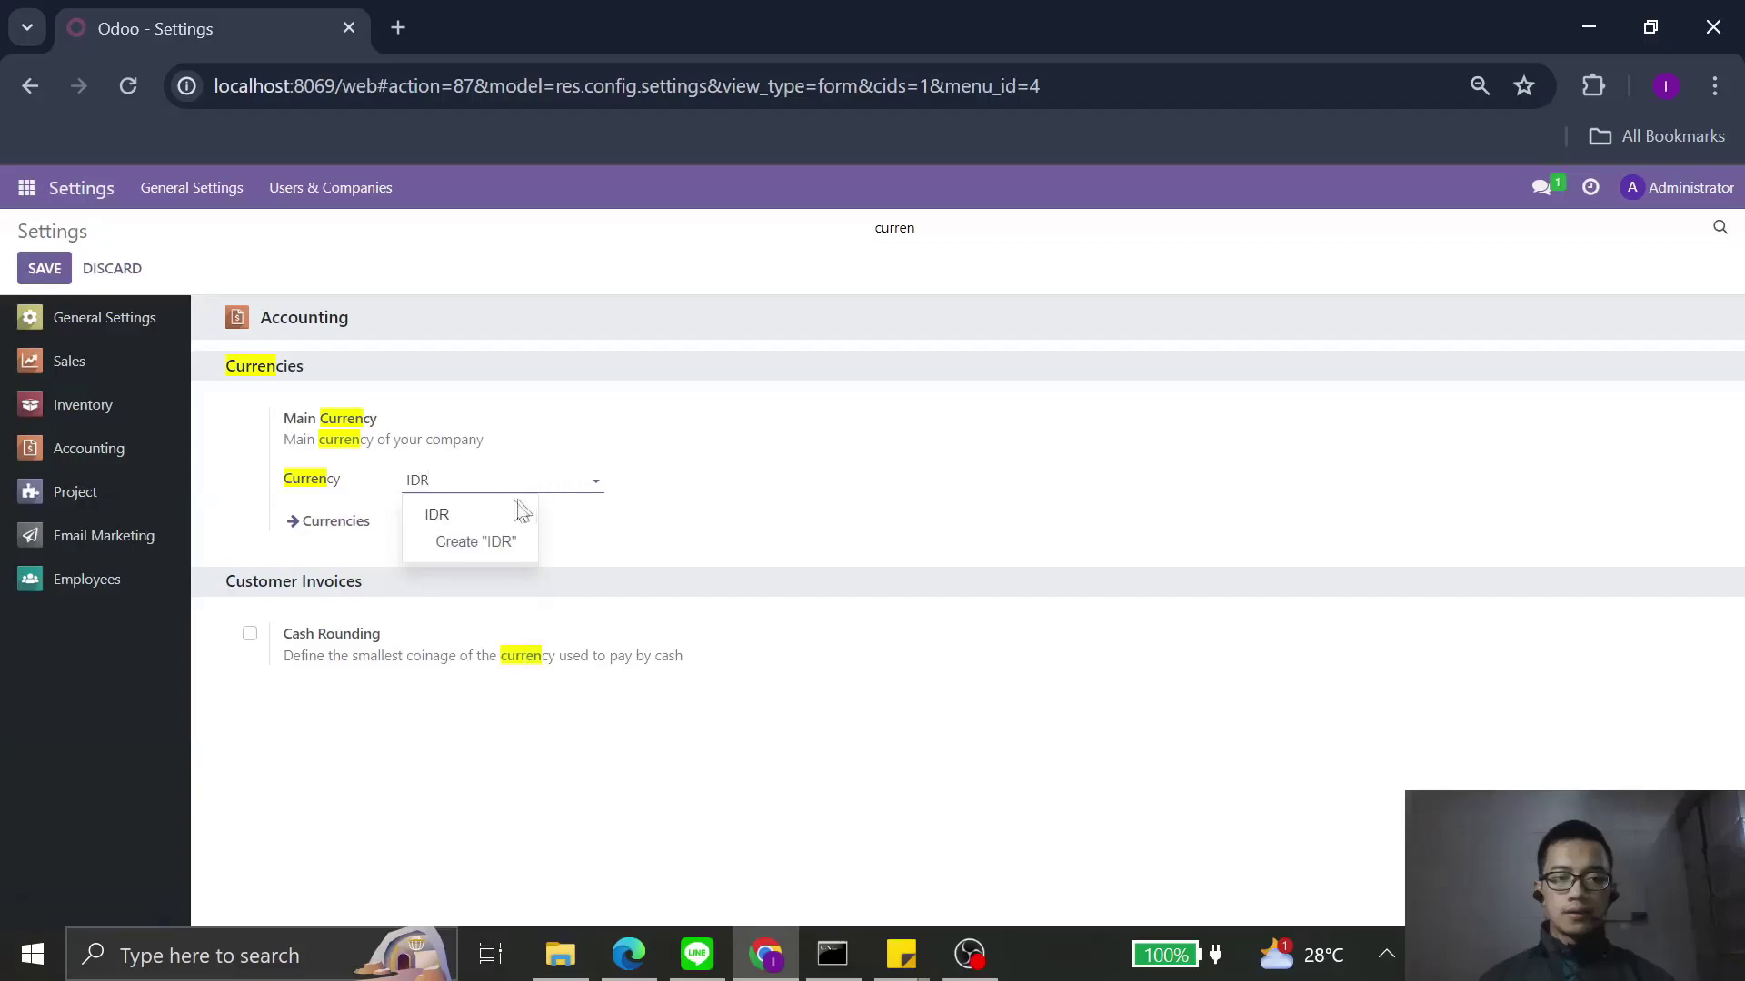
pyautogui.click(505, 511)
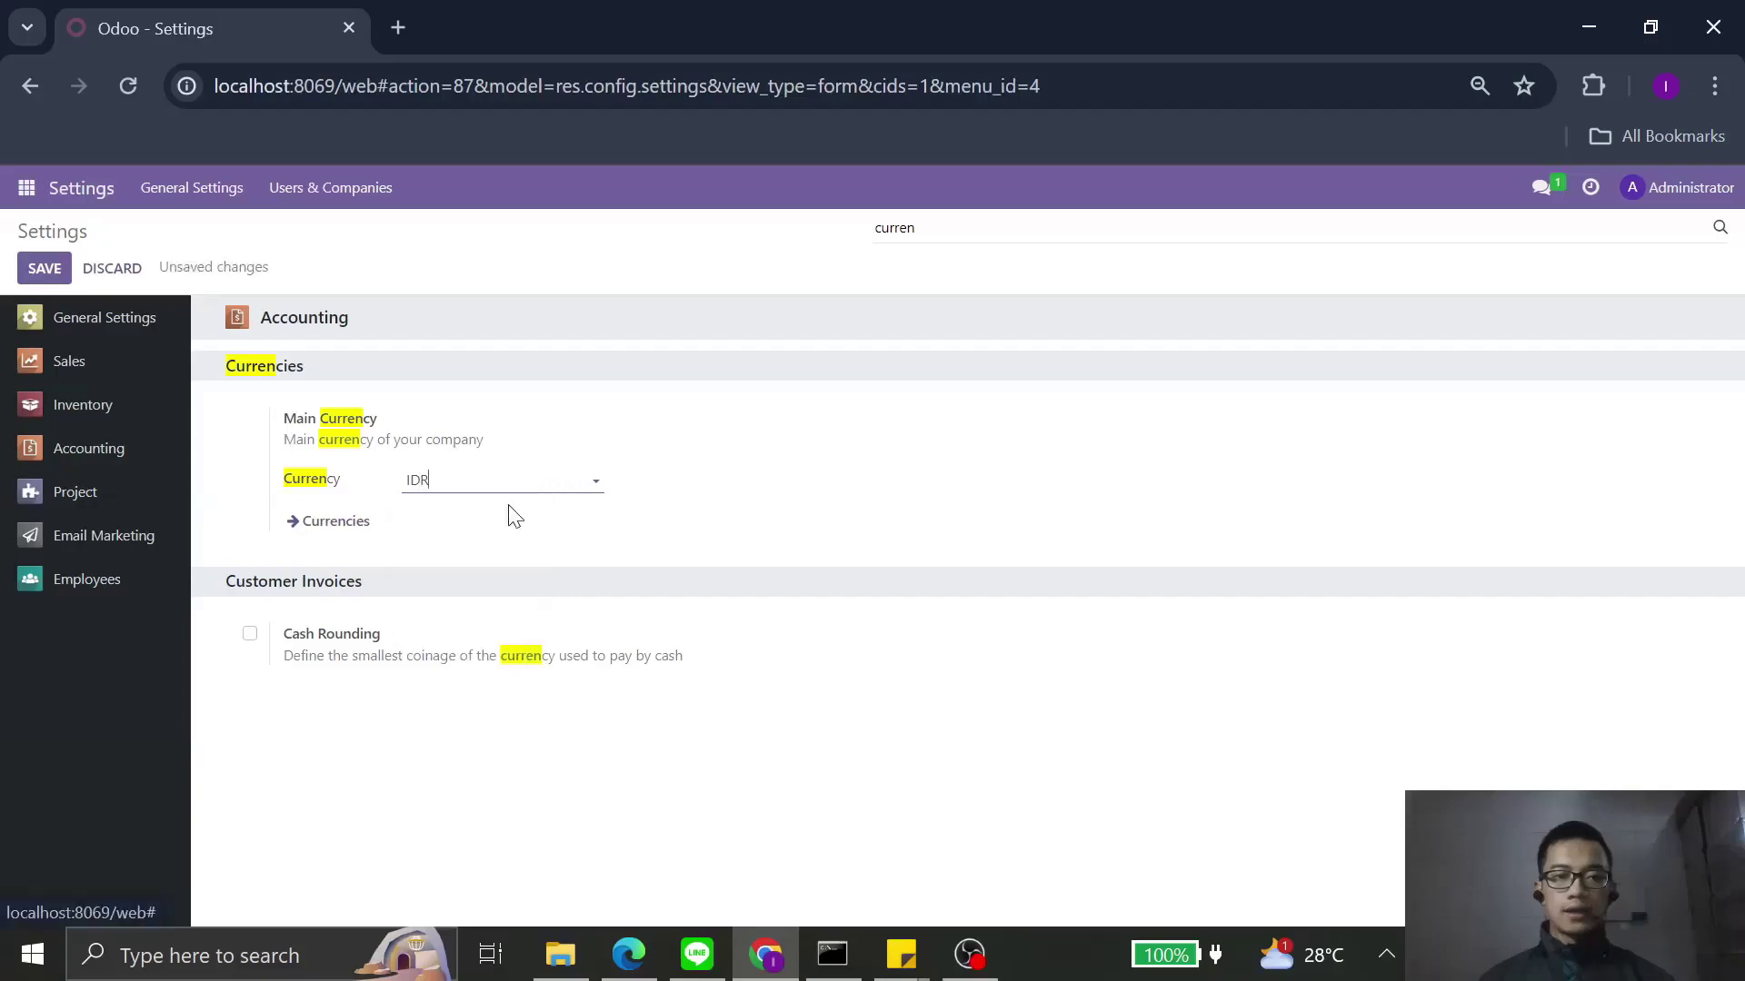
pyautogui.click(54, 269)
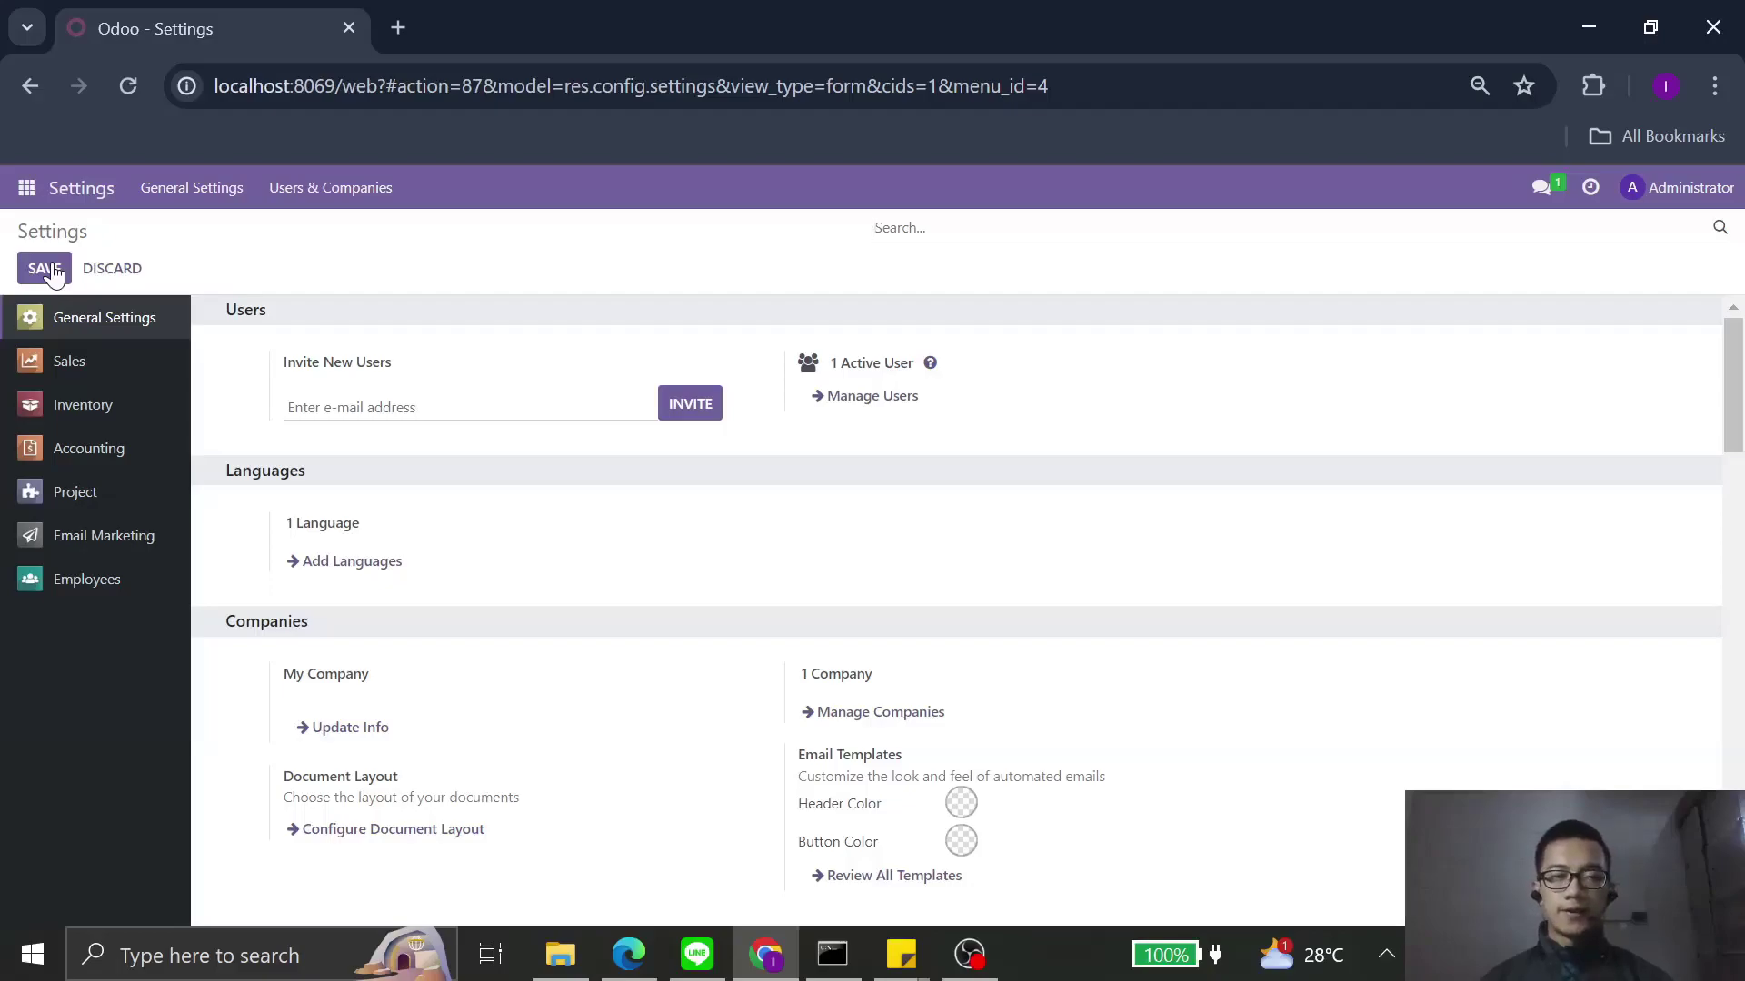
# Step: Go to Accounting's Configuration > Chart of Accounts and choose Favorites > Import records
pyautogui.click(30, 195)
pyautogui.click(67, 341)
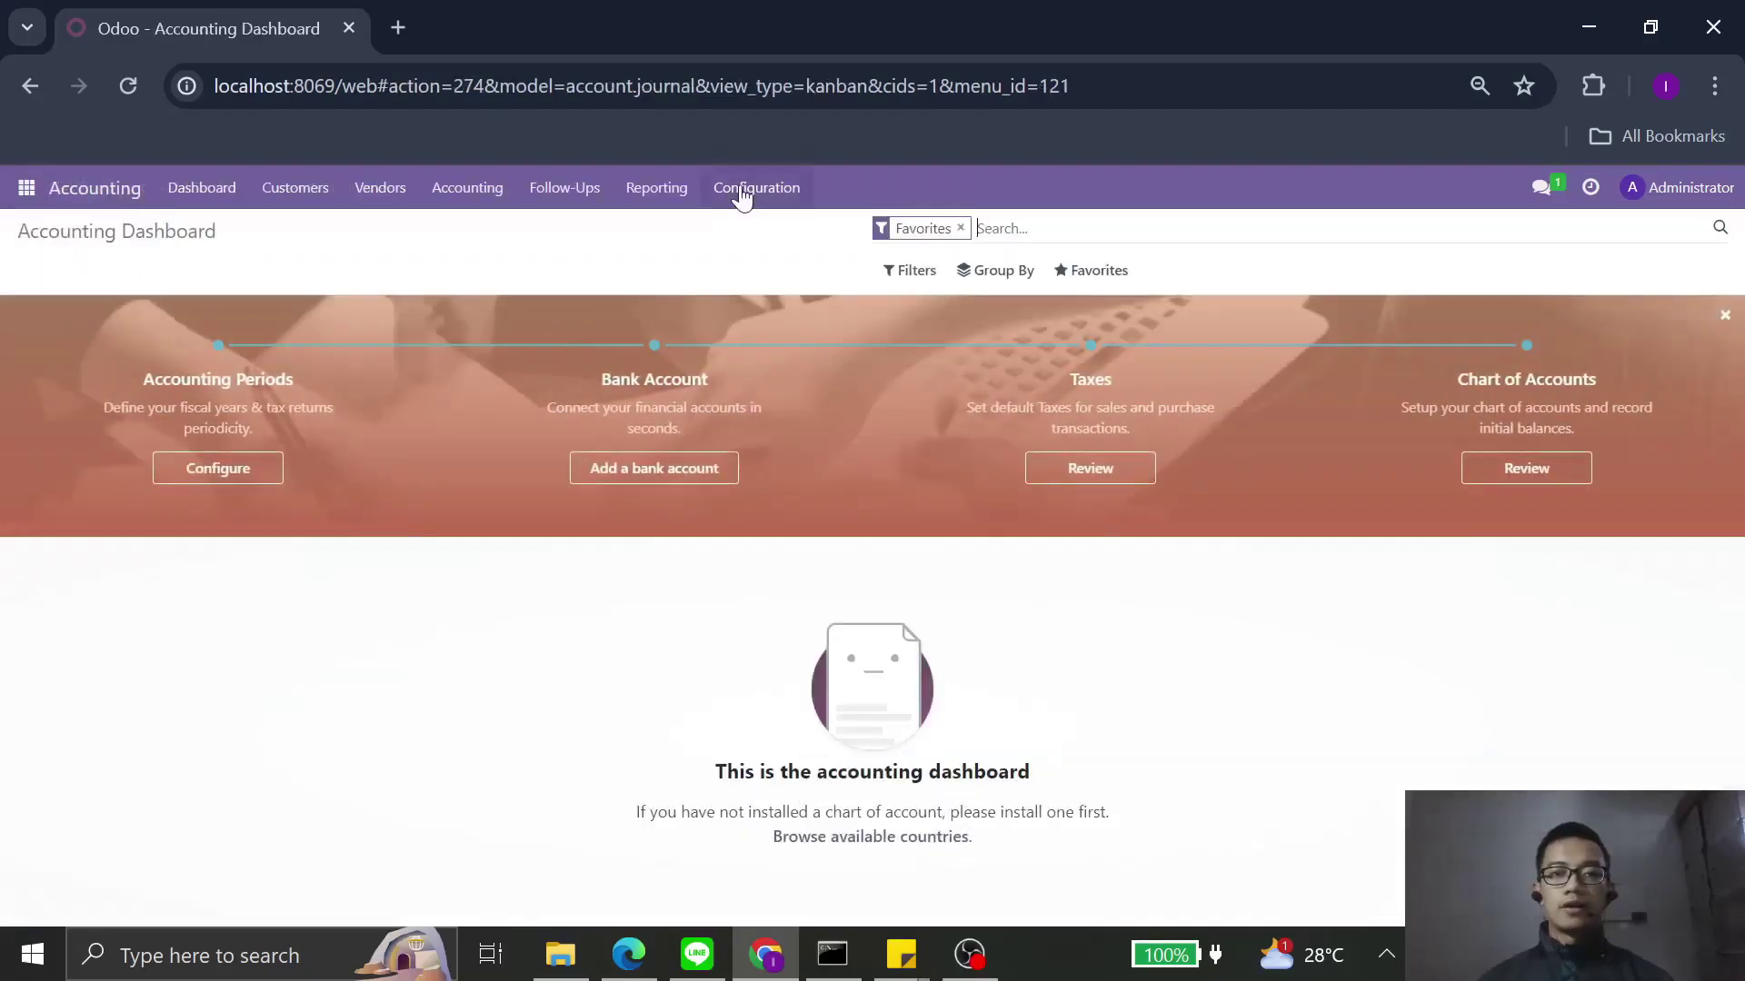
pyautogui.click(743, 191)
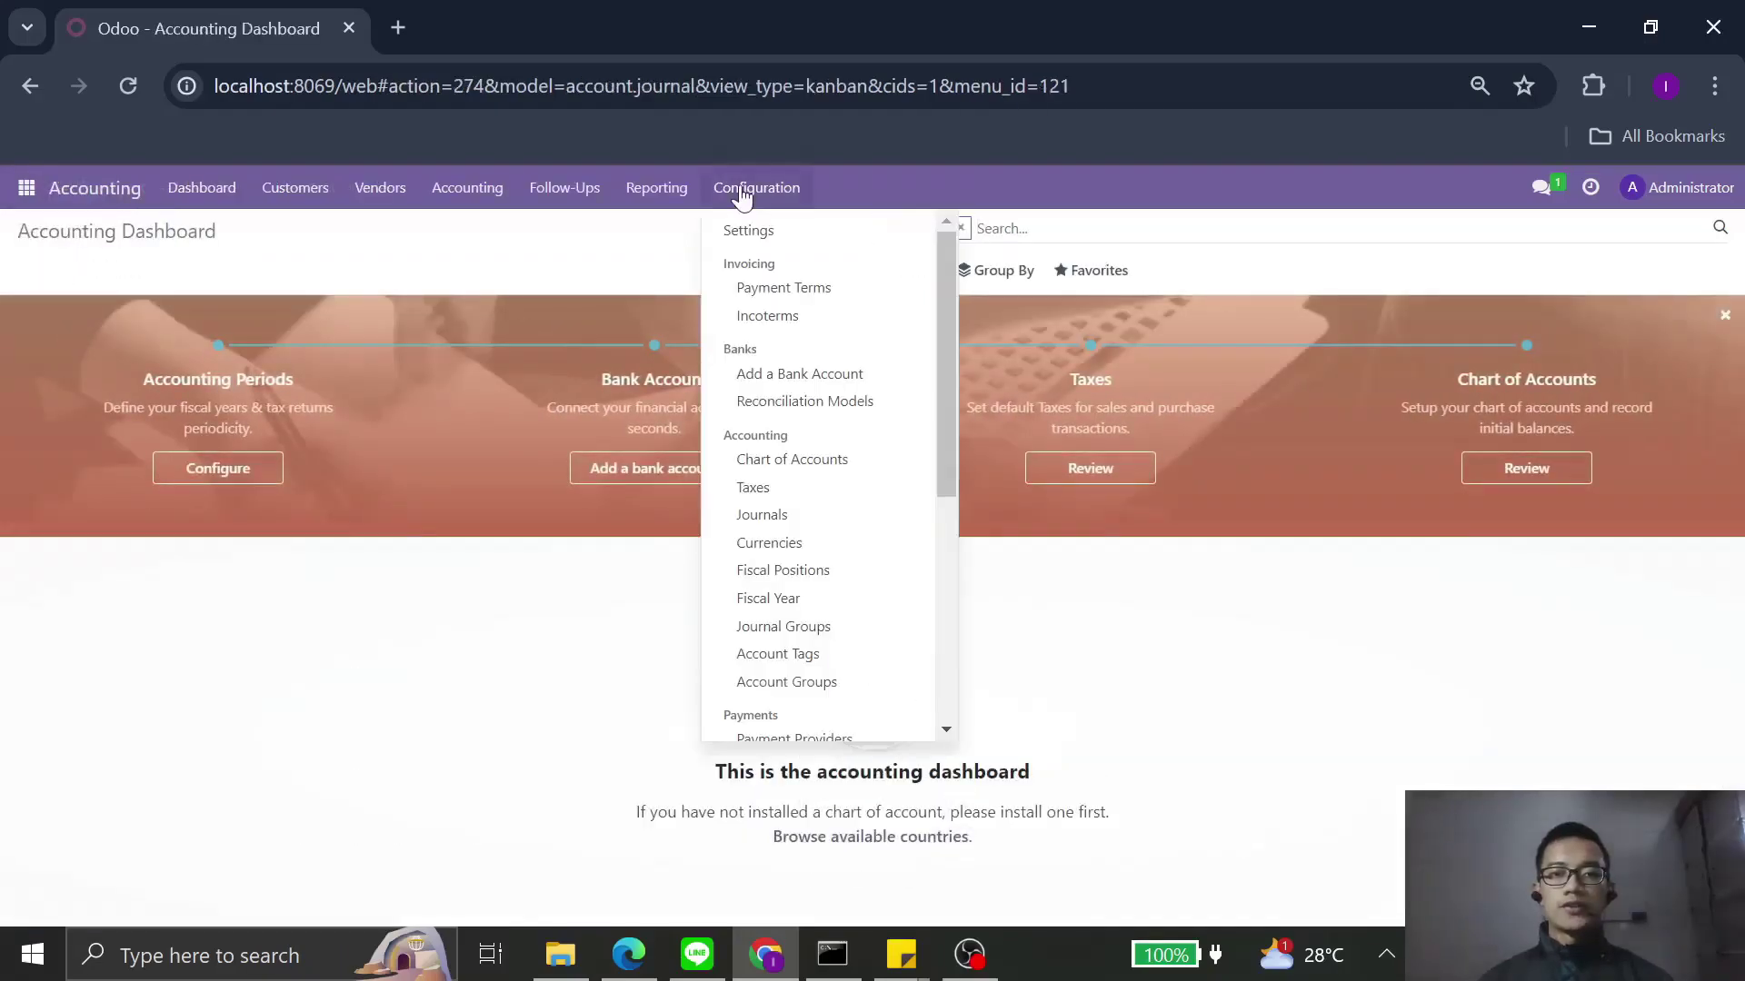
pyautogui.click(780, 464)
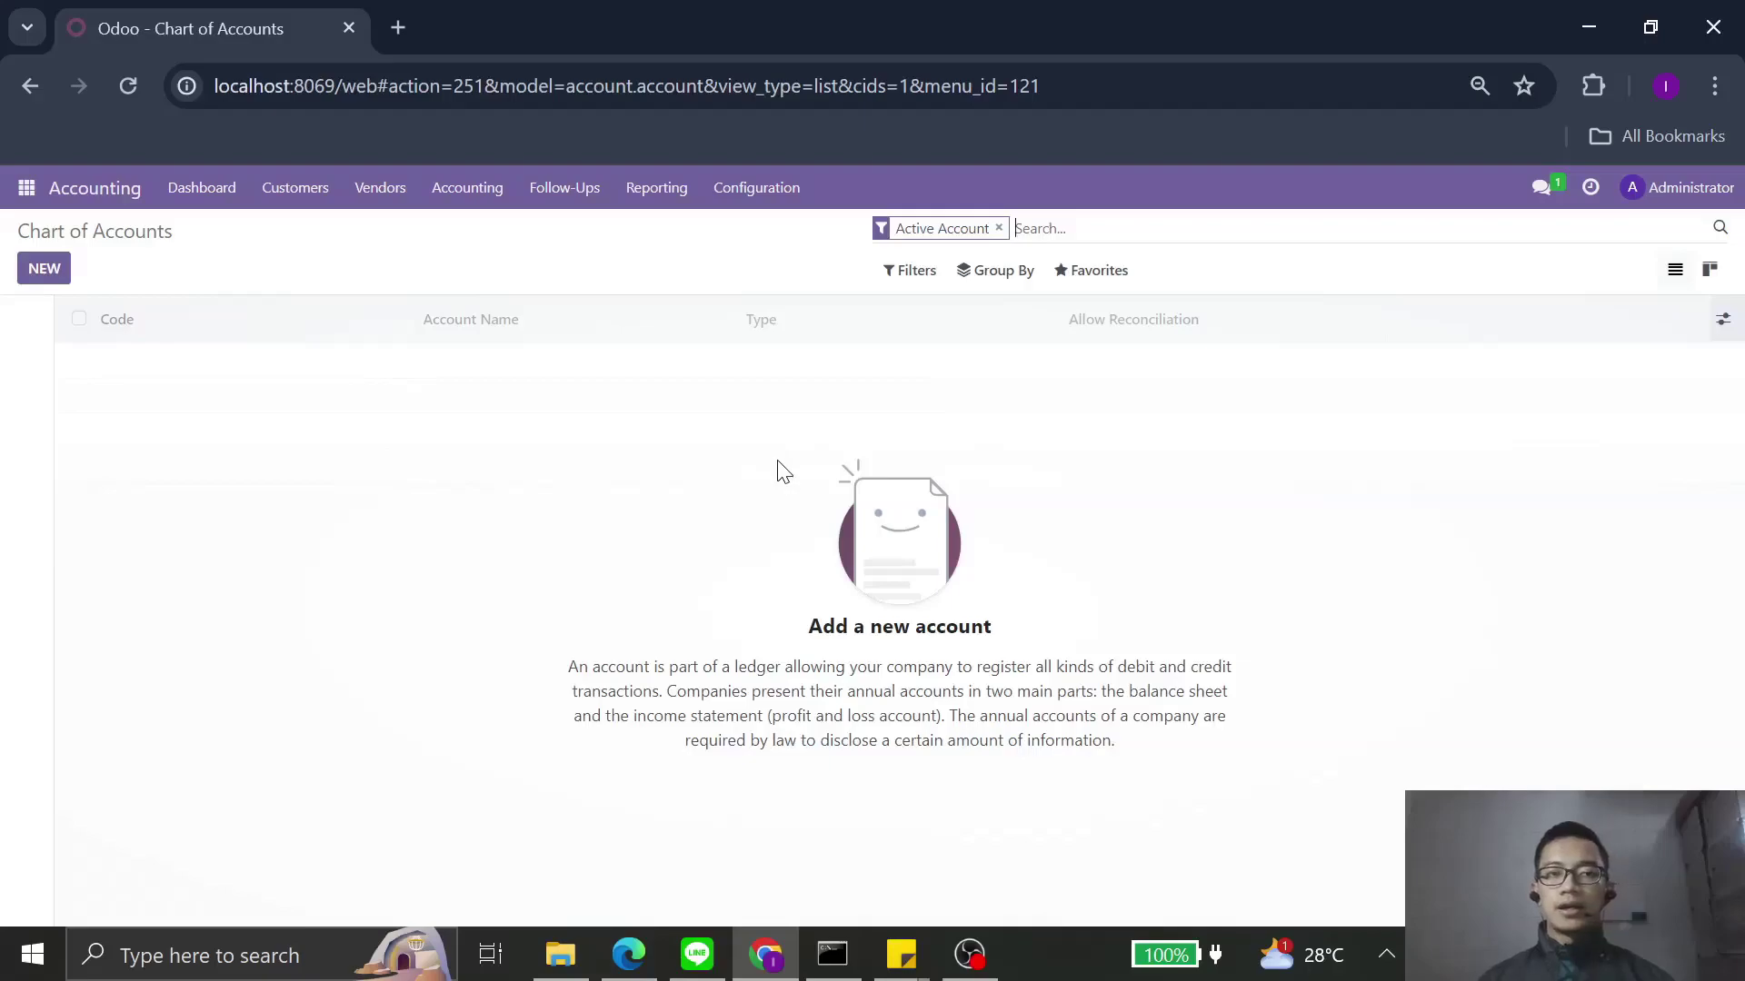
pyautogui.click(1113, 273)
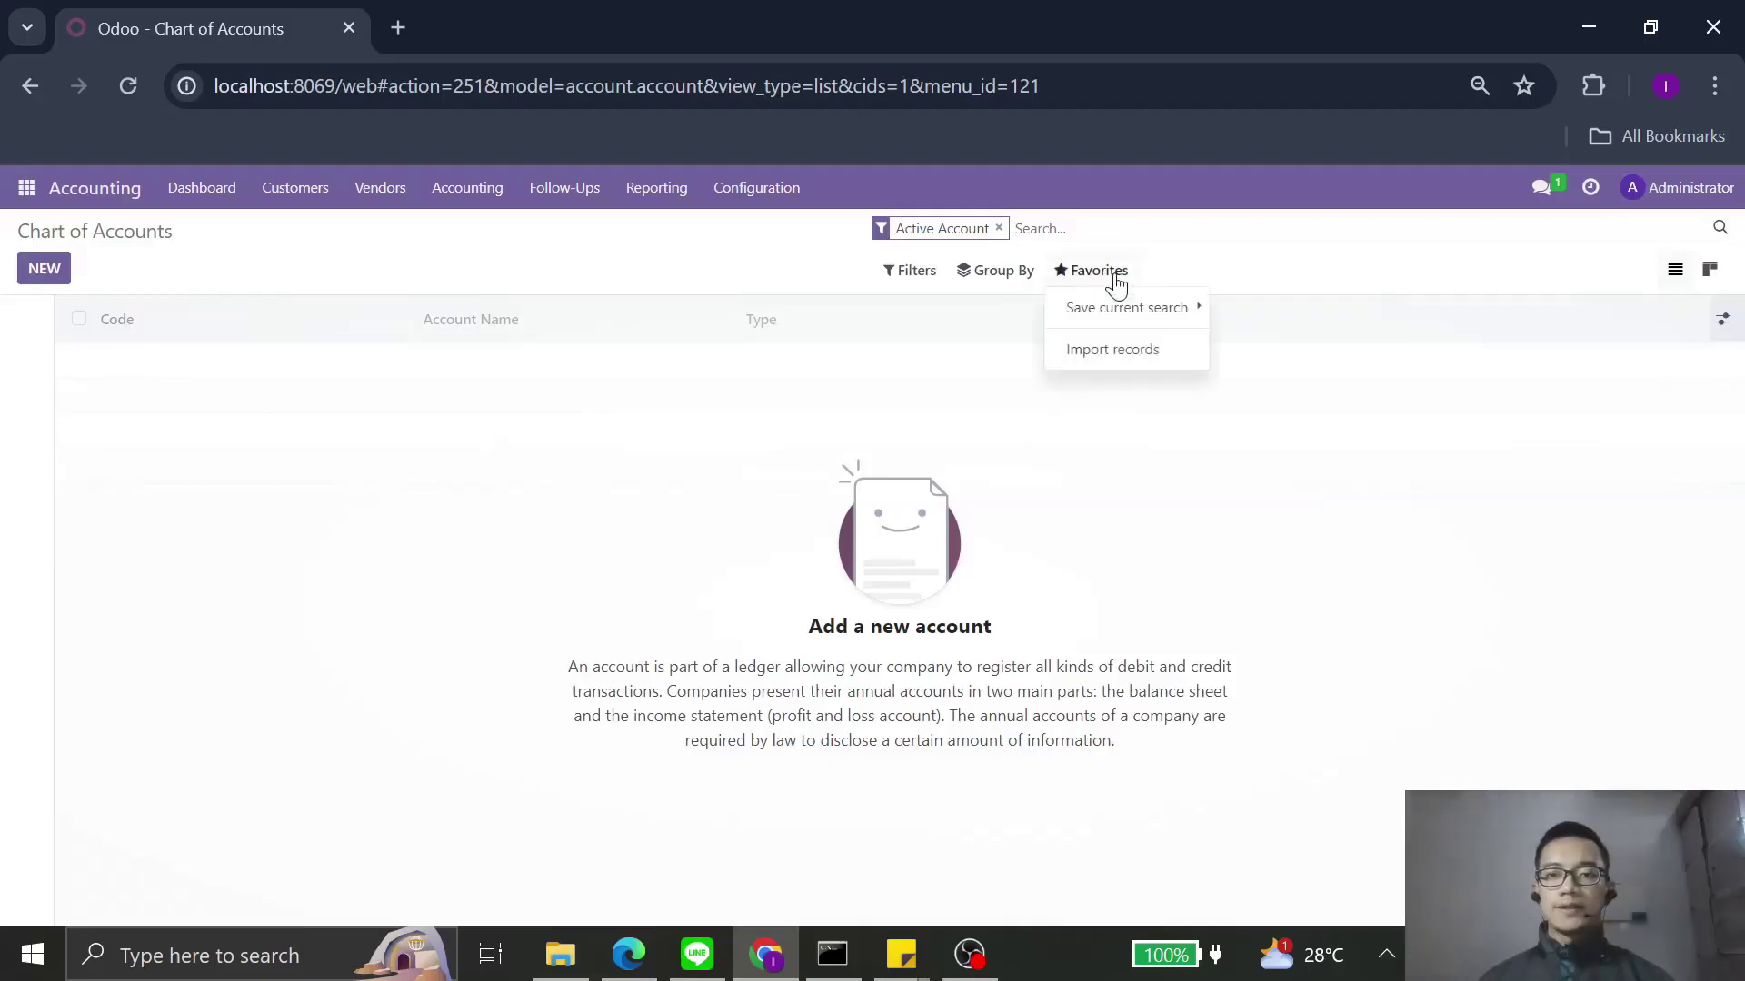
pyautogui.click(1118, 355)
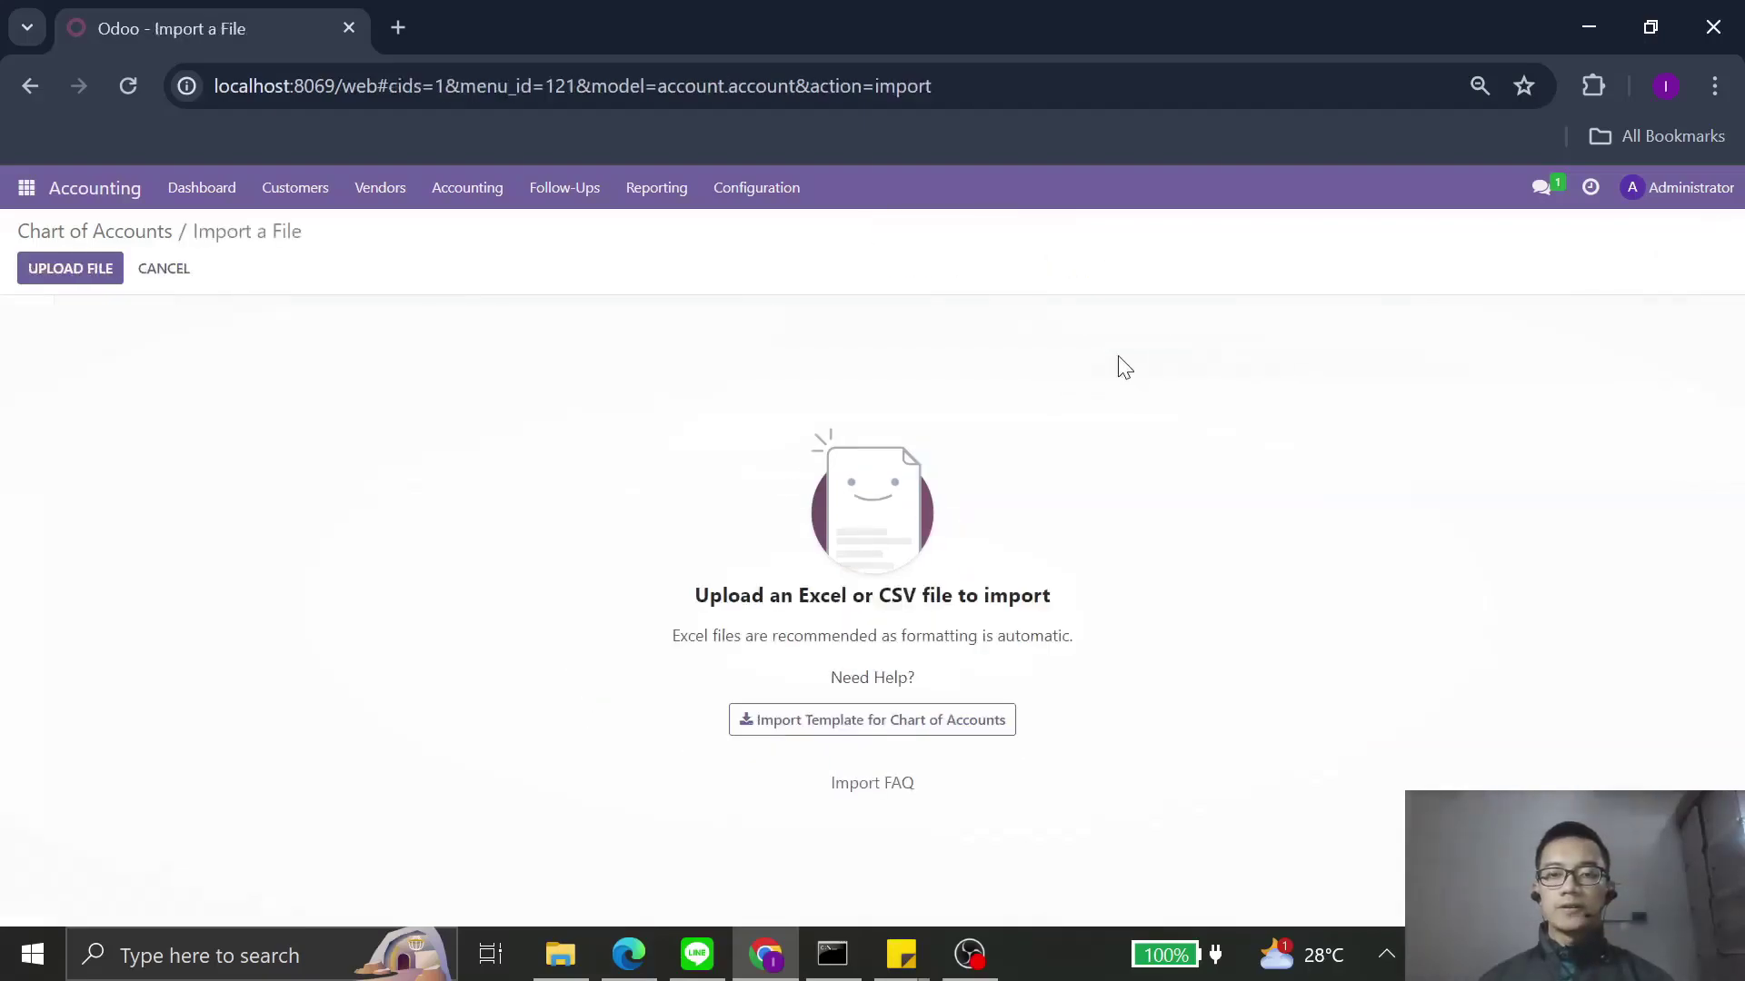
# Step: Upload '01 coa' spreadsheet, test it for errors, then import all its accounts
pyautogui.click(65, 273)
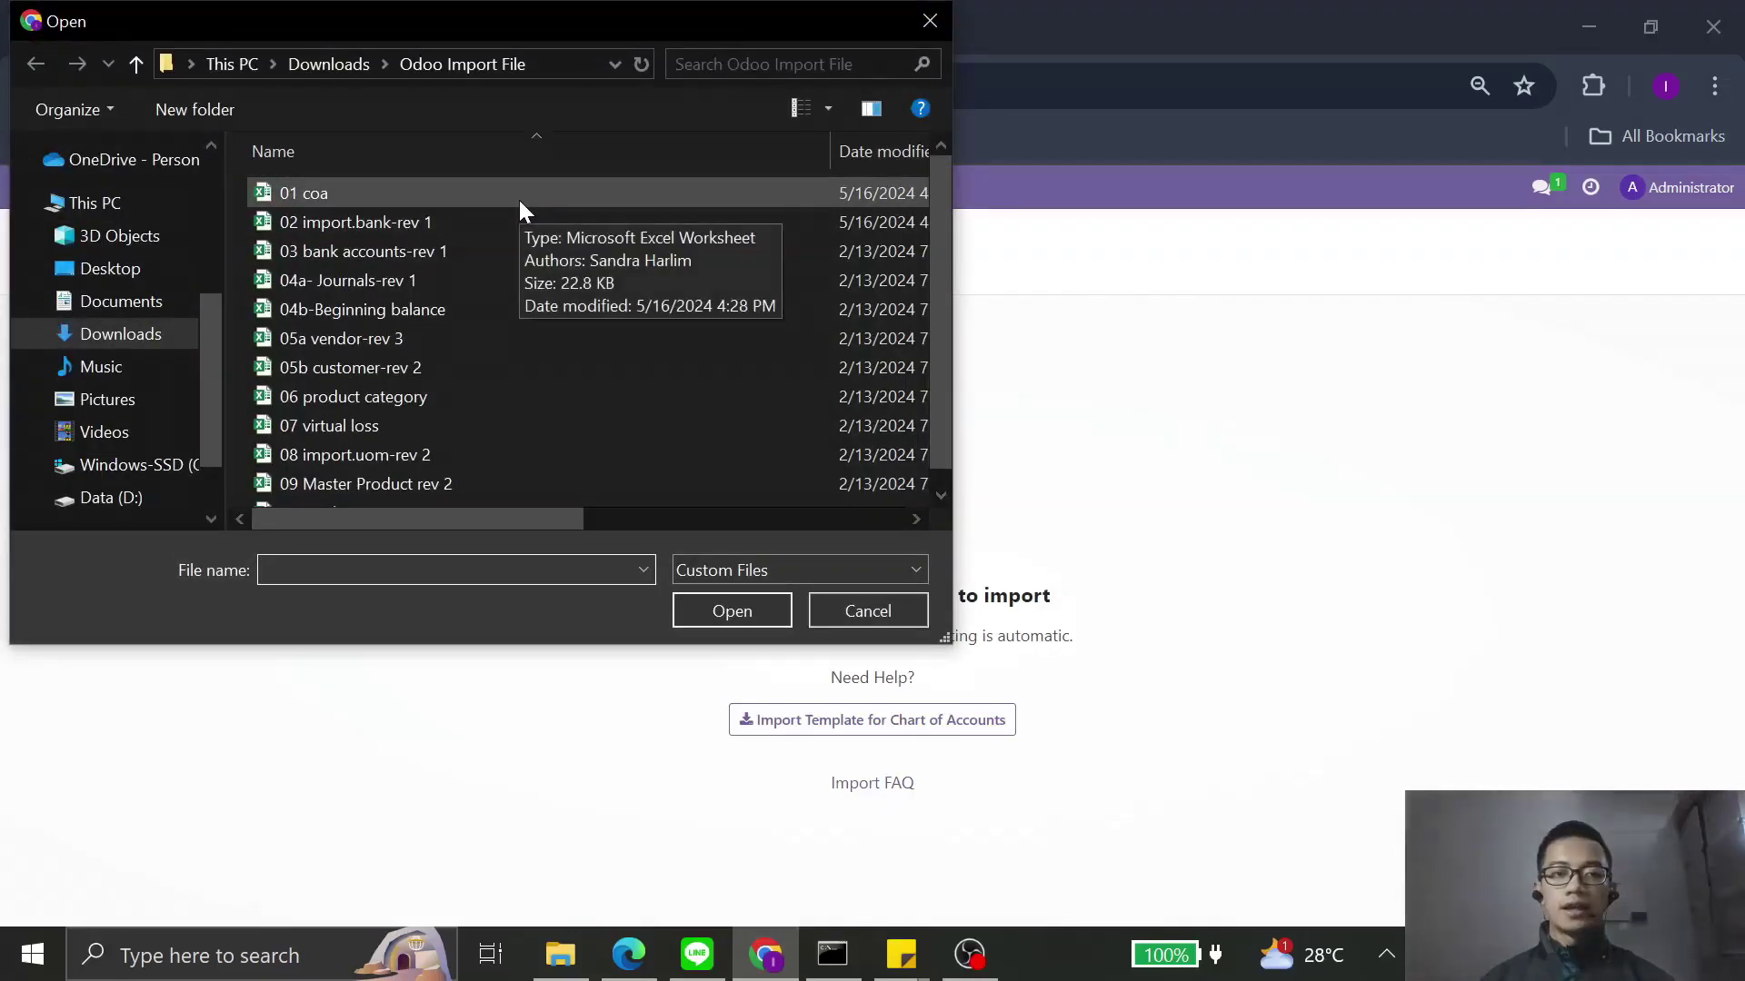
pyautogui.click(520, 202)
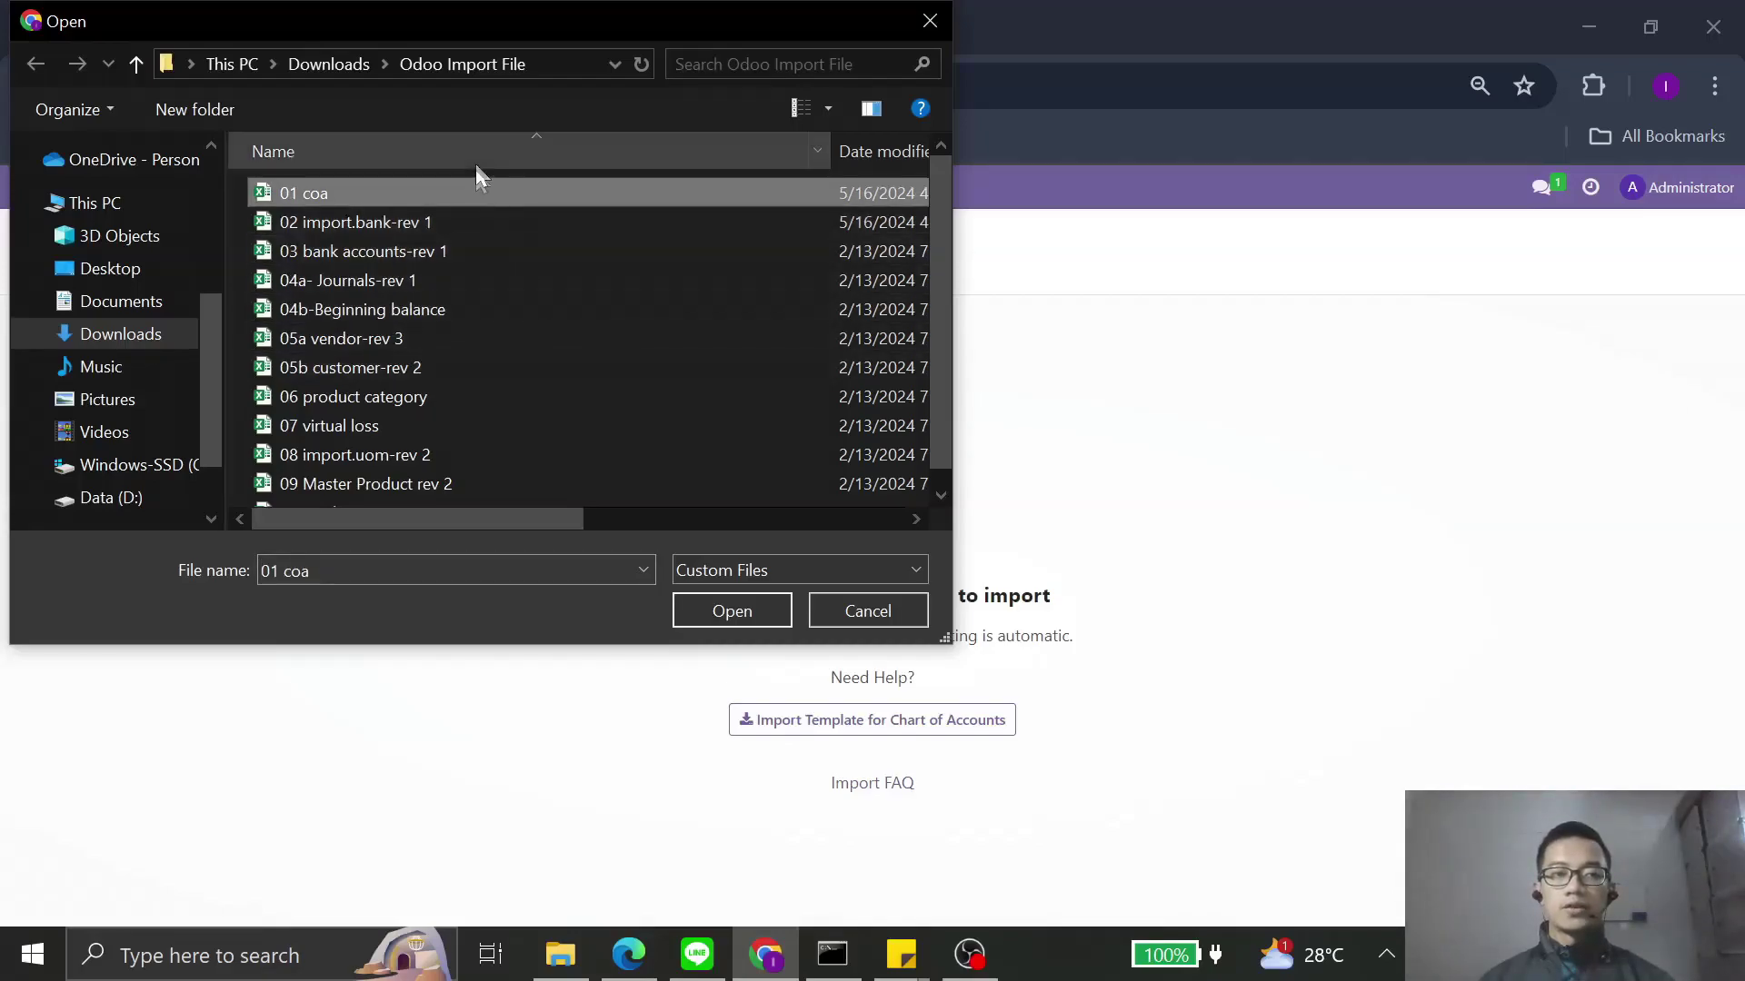
pyautogui.click(741, 614)
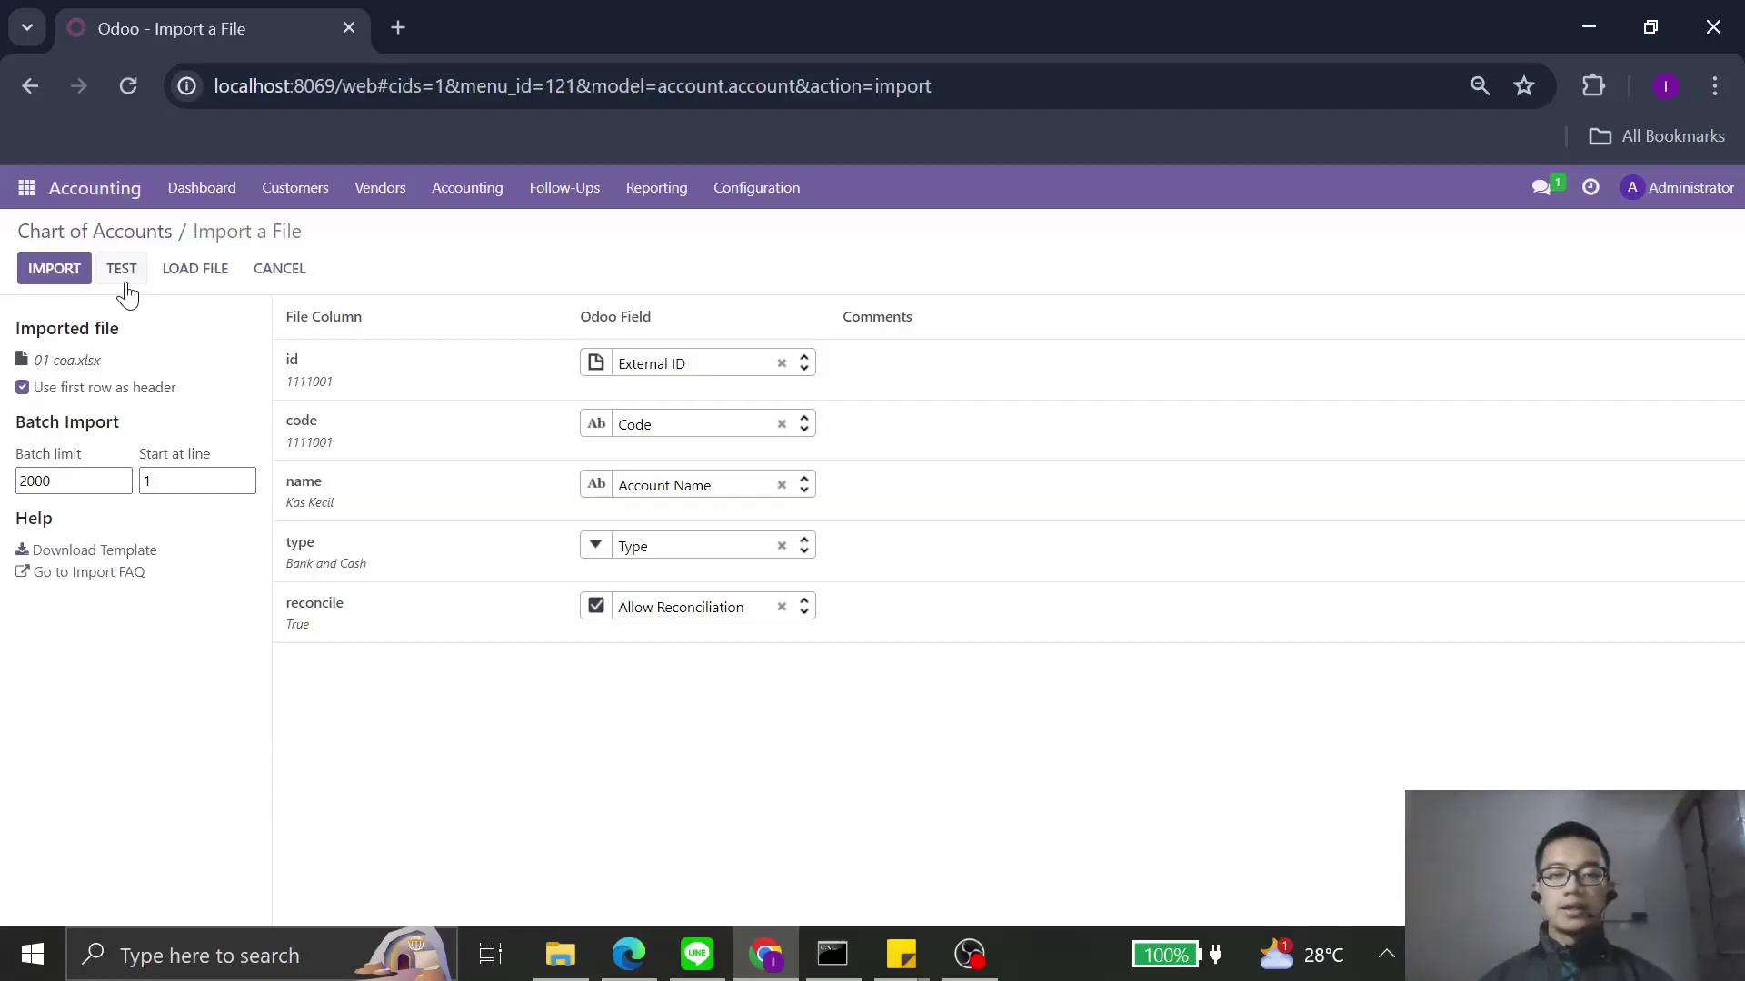
pyautogui.click(122, 270)
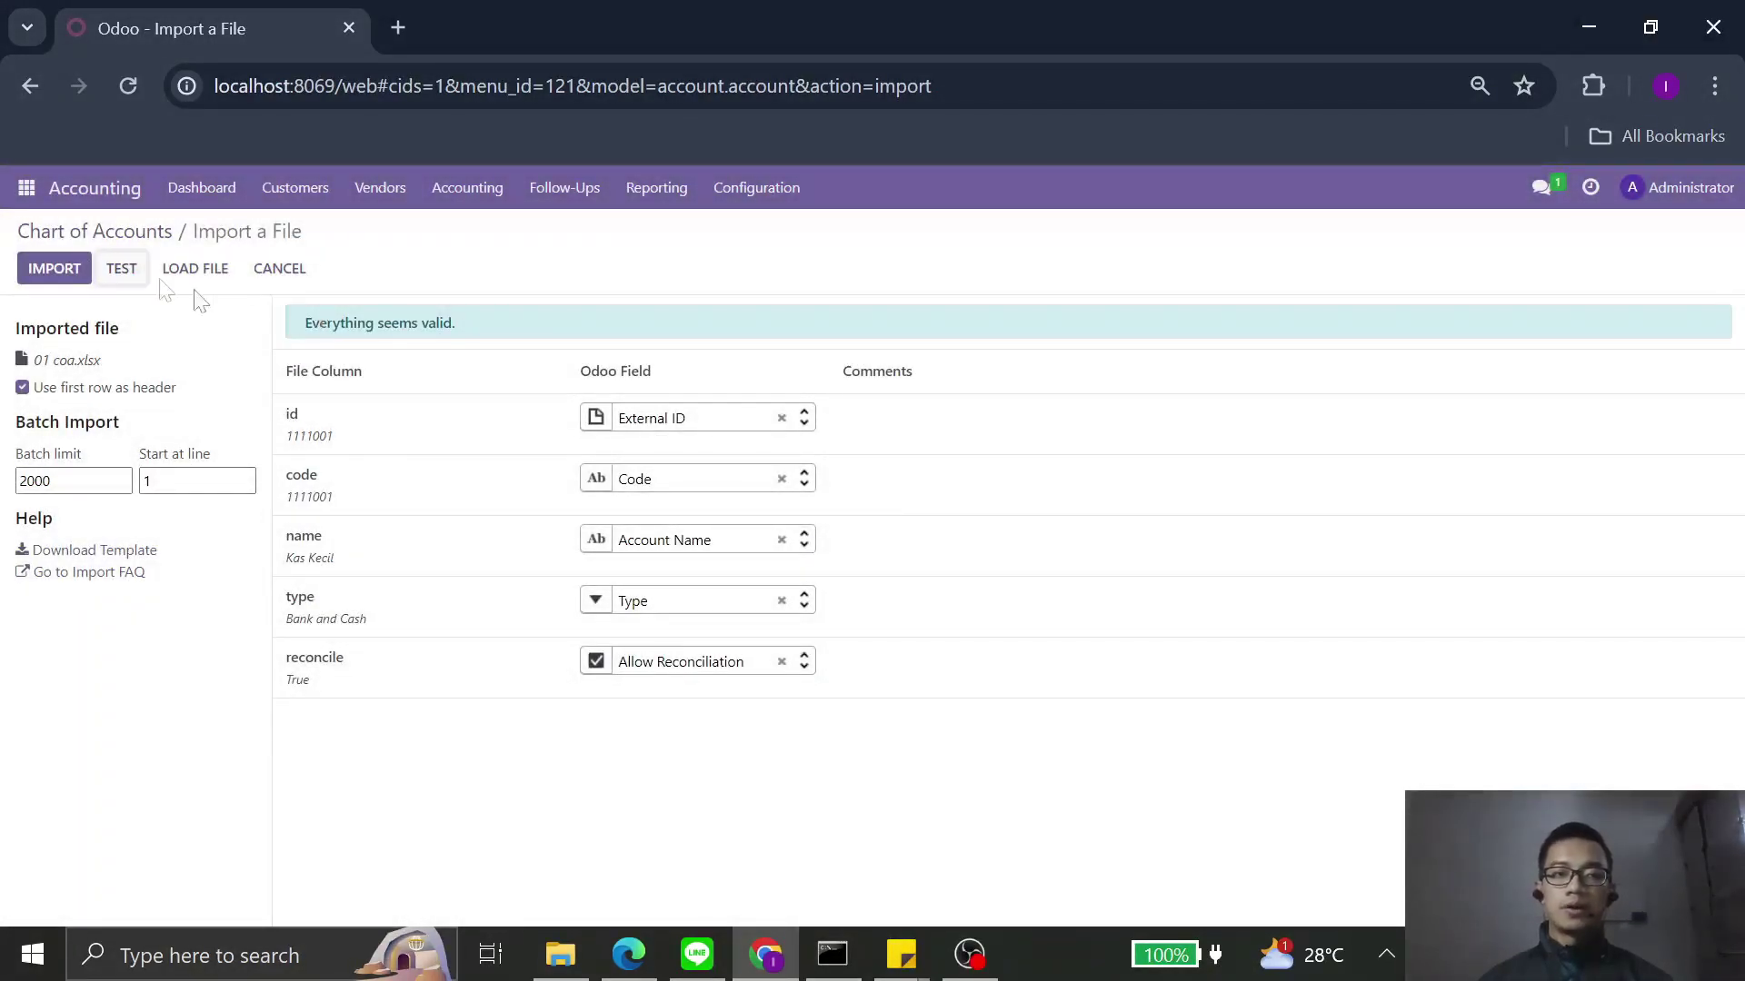
pyautogui.click(38, 268)
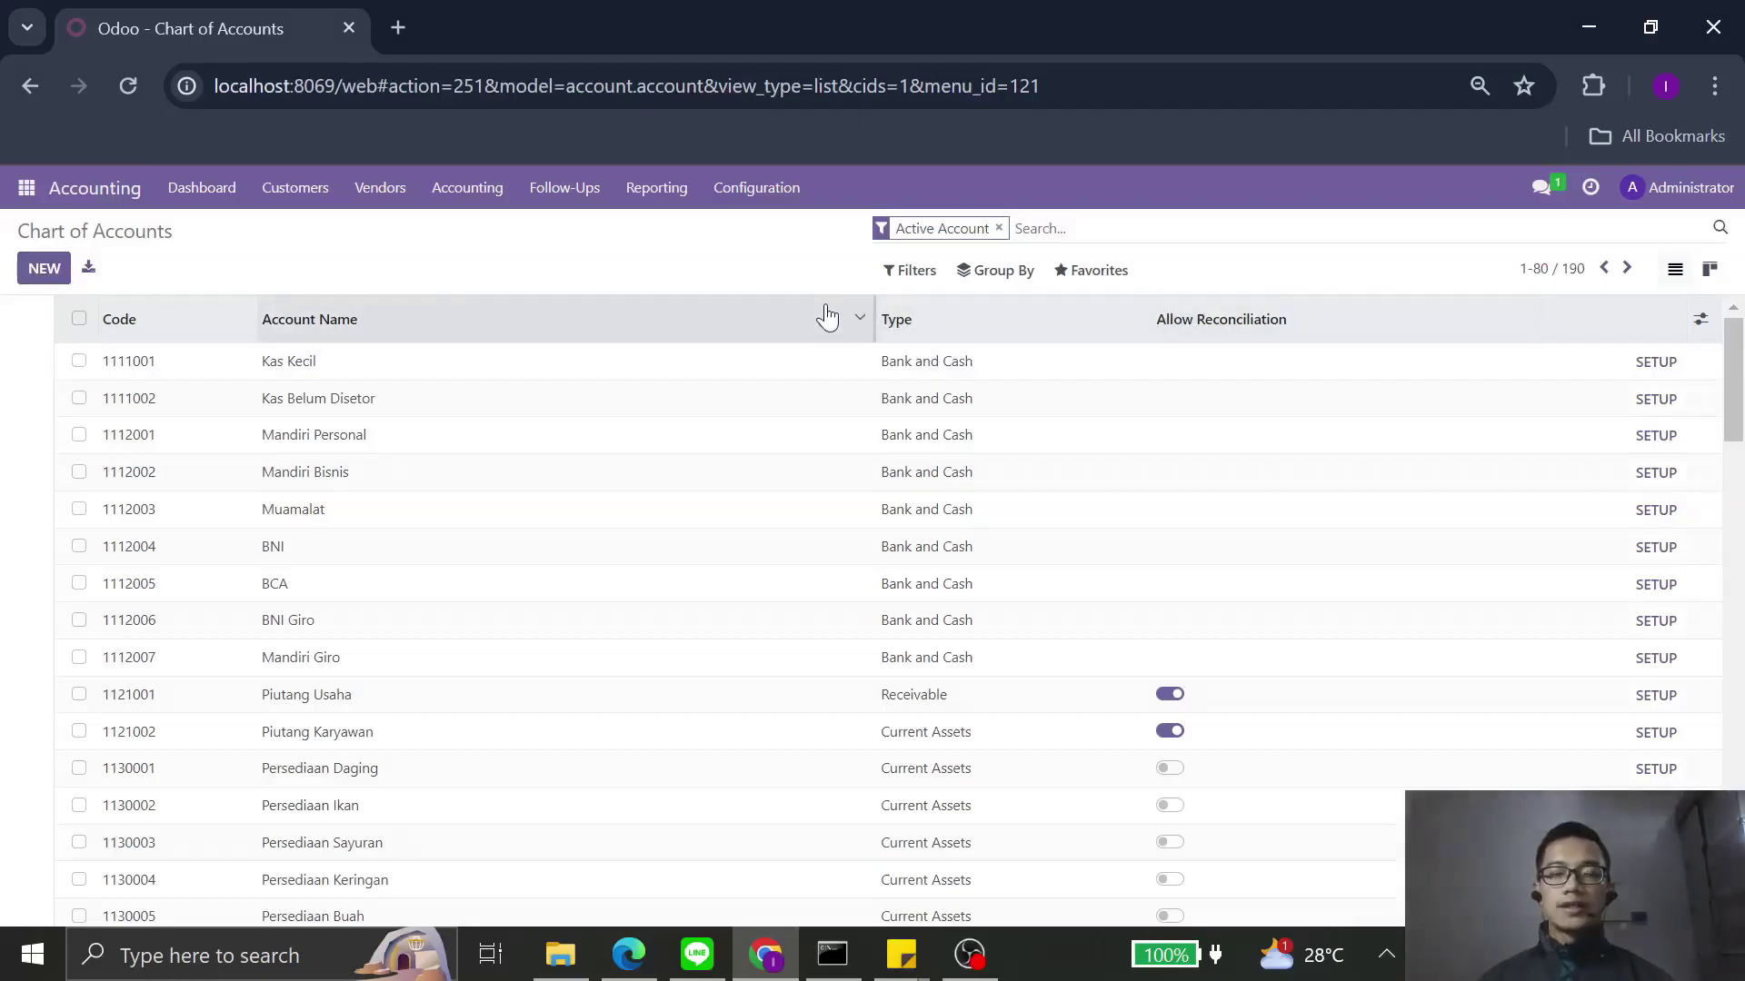
# Step: Scroll down the imported Chart of Accounts list and back up to the top
pyautogui.scroll(-3, 765, 418)
pyautogui.scroll(-10, 765, 418)
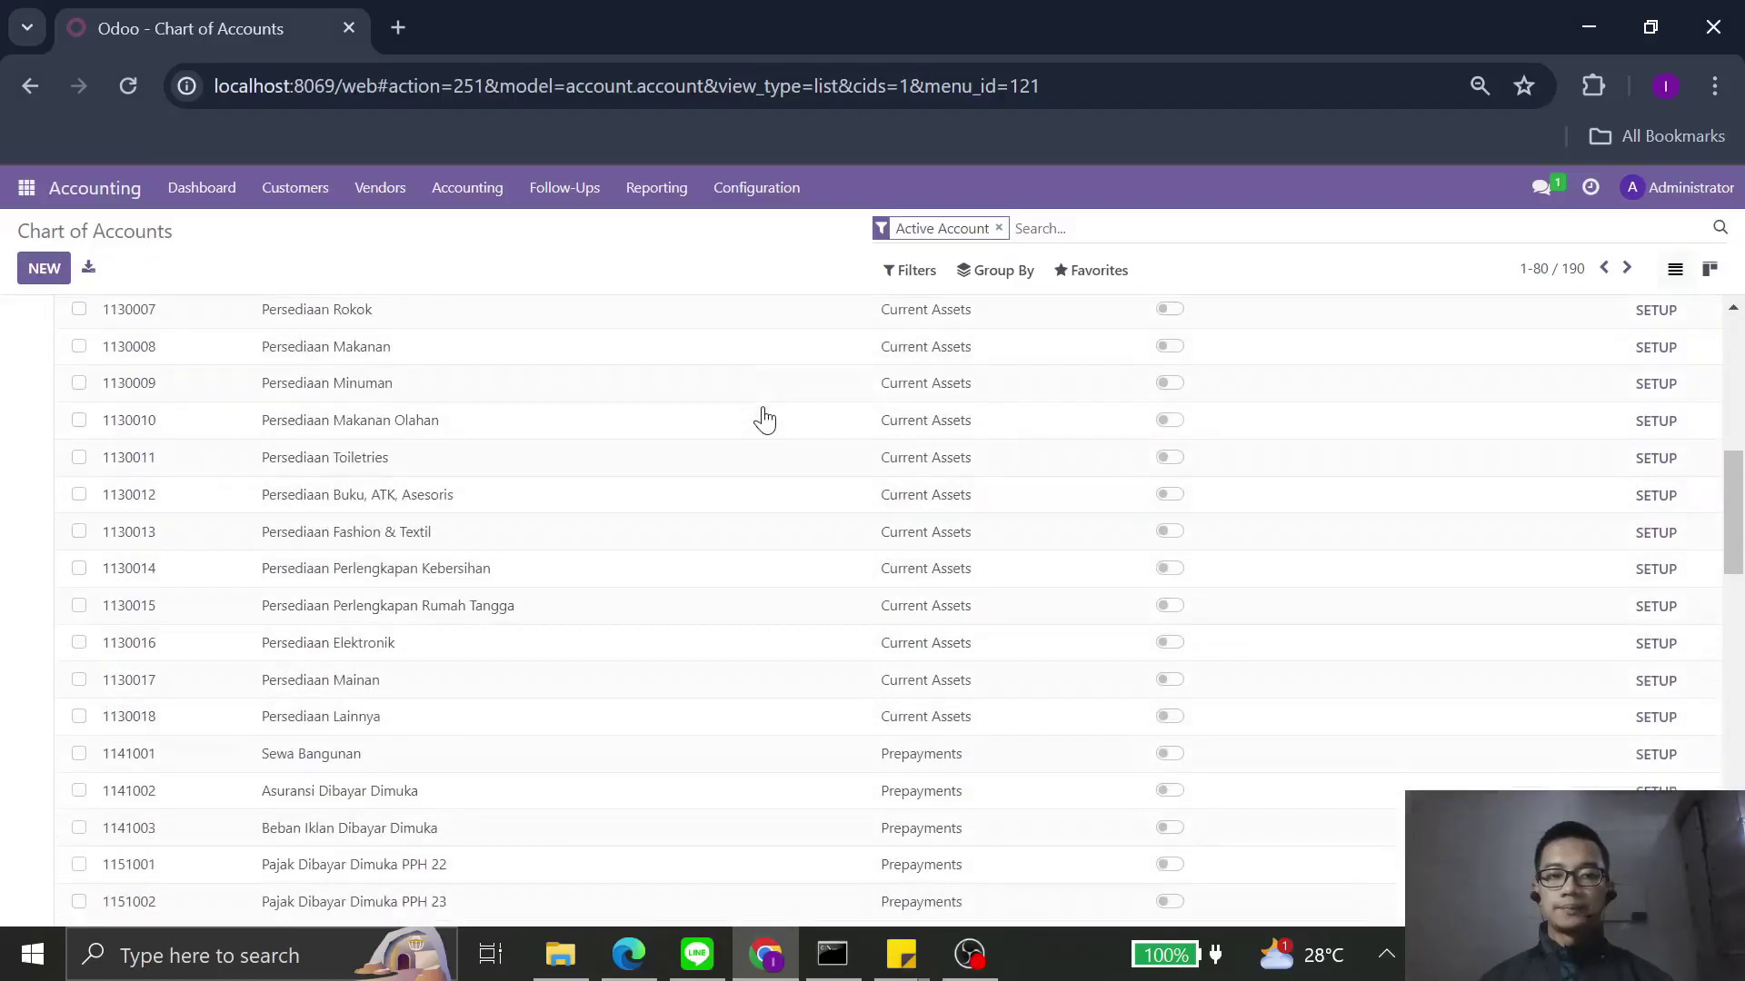
pyautogui.scroll(5, 765, 418)
pyautogui.scroll(5, 765, 418)
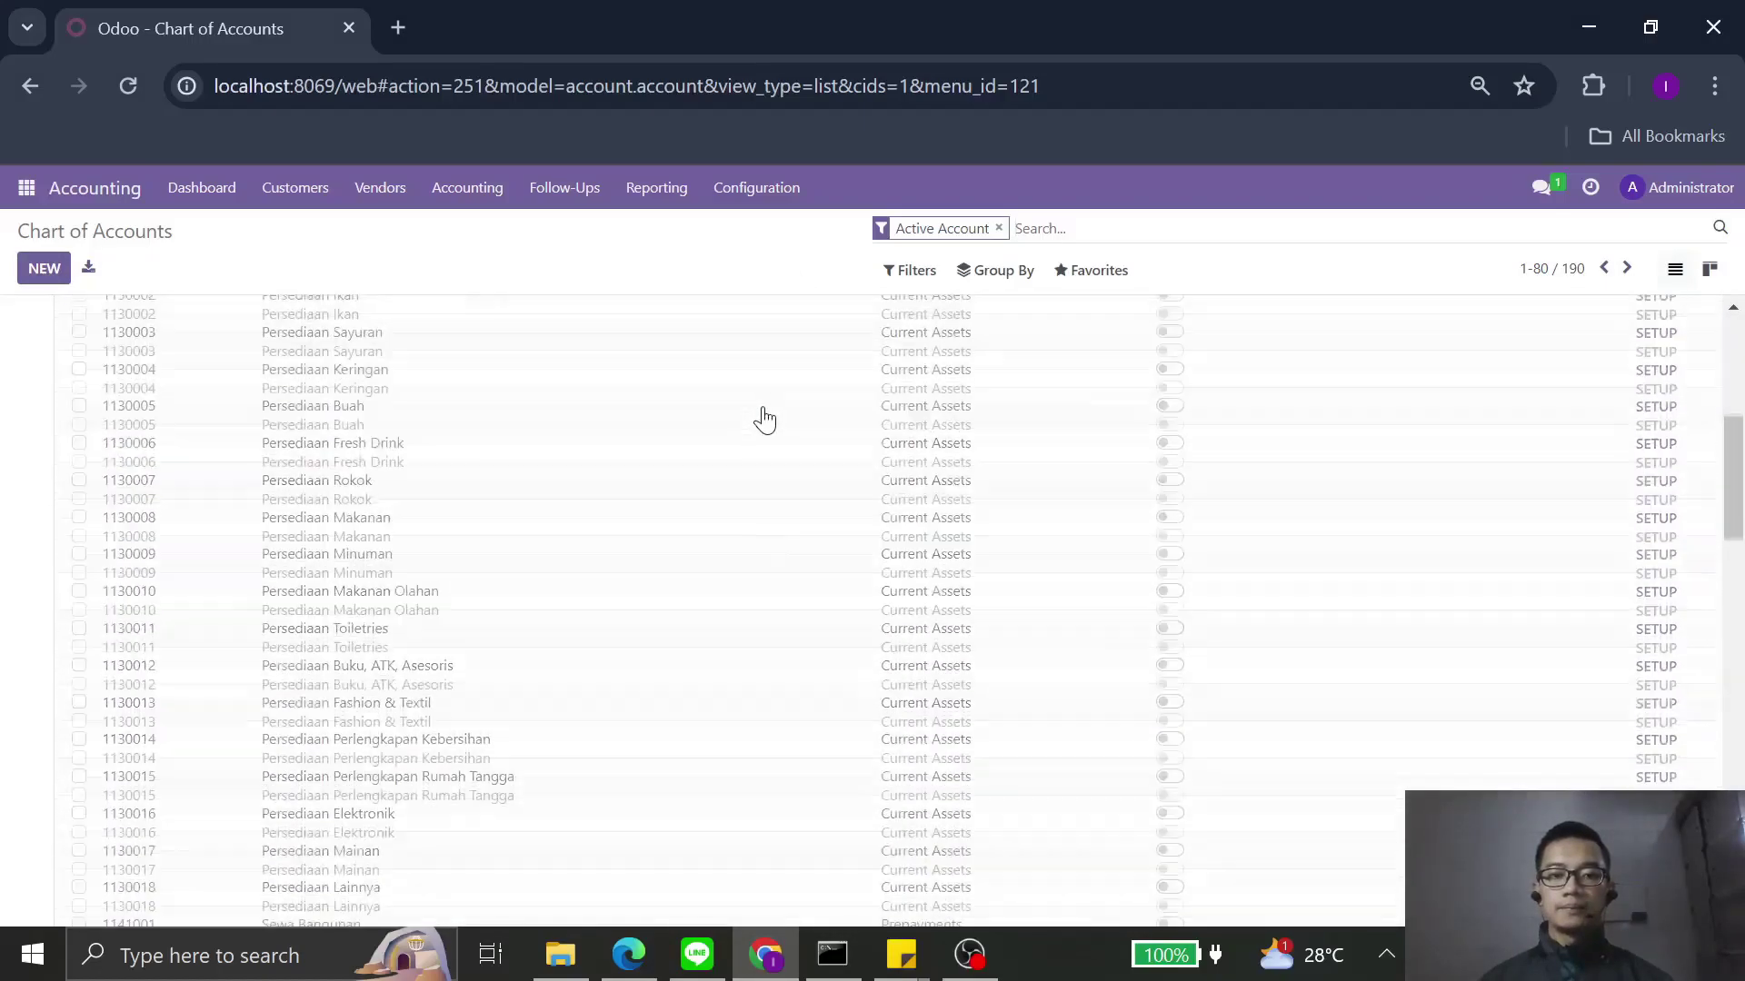